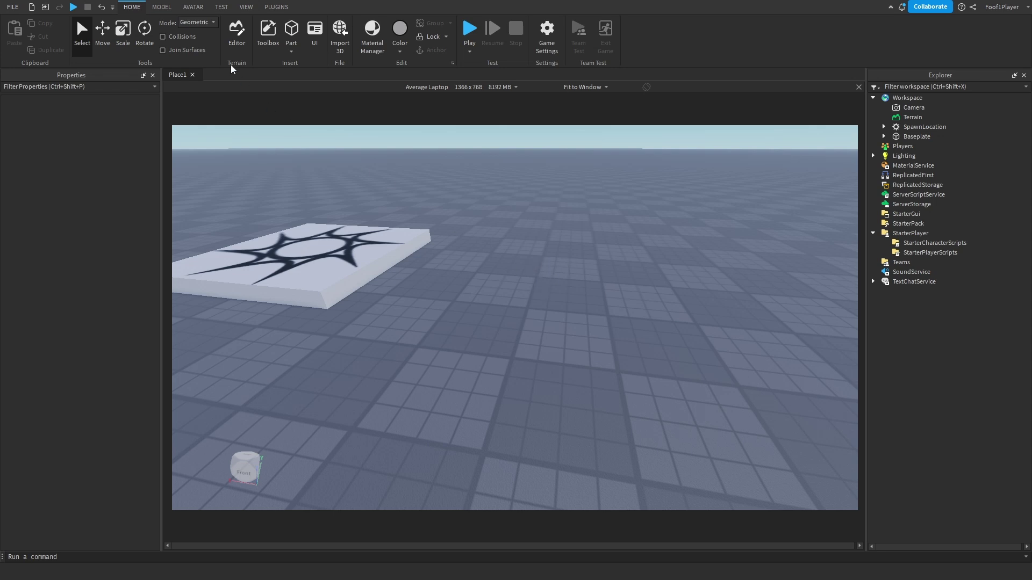
# Step: Insert a new block part into the workspace and add a ProximityPrompt inside it
pyautogui.click(161, 7)
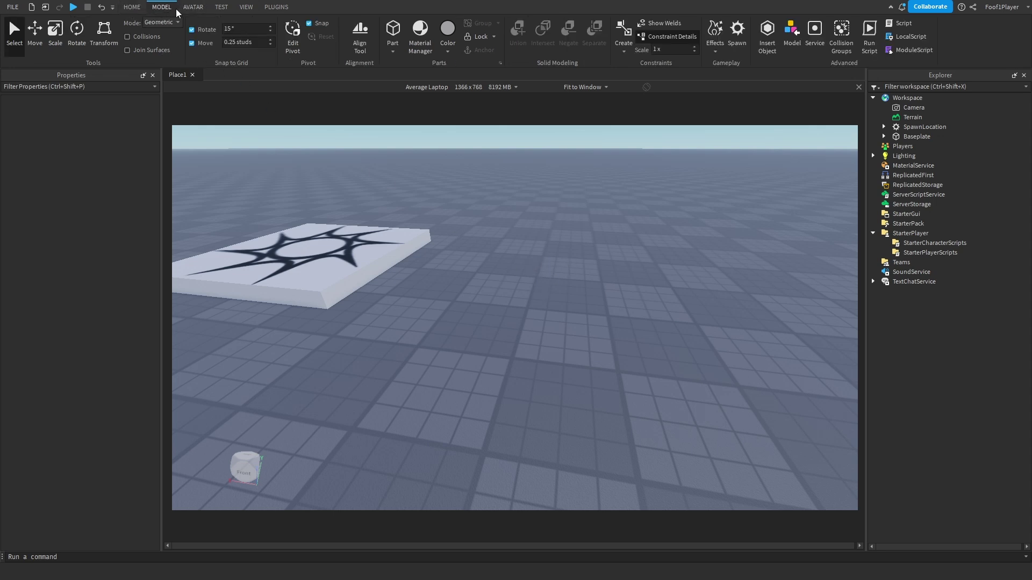
pyautogui.click(389, 33)
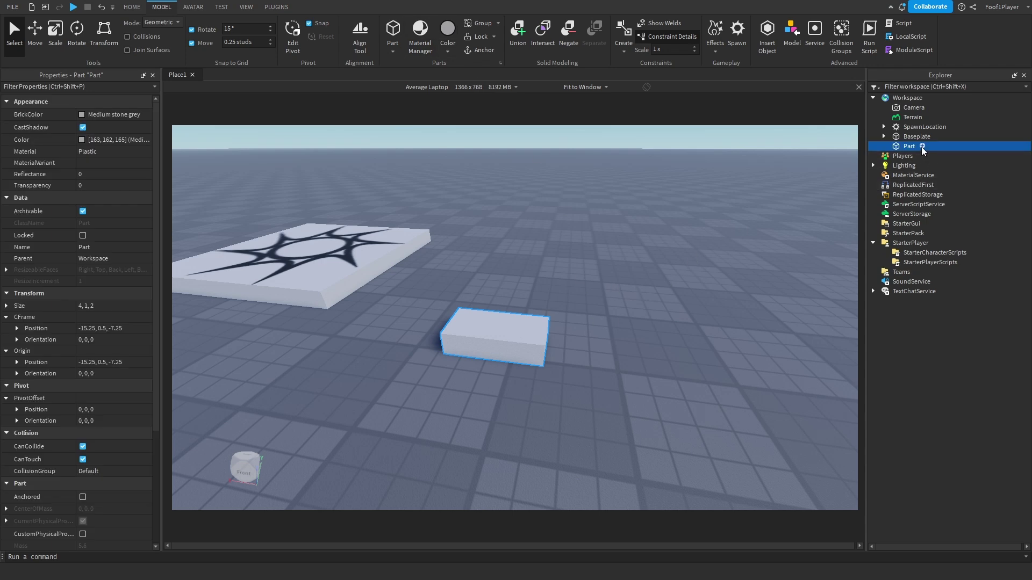
pyautogui.click(922, 147)
pyautogui.write('pr')
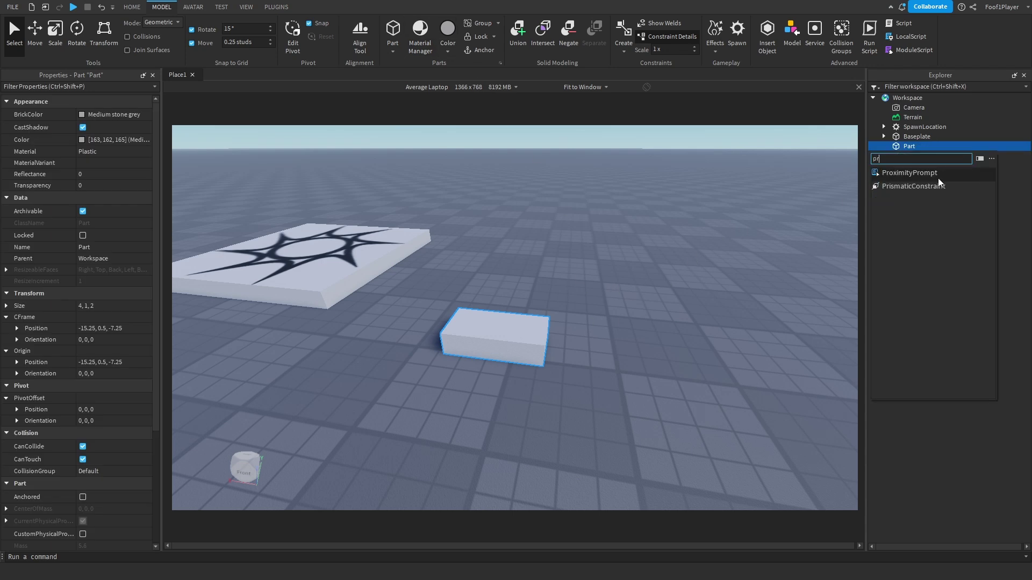
pyautogui.click(927, 173)
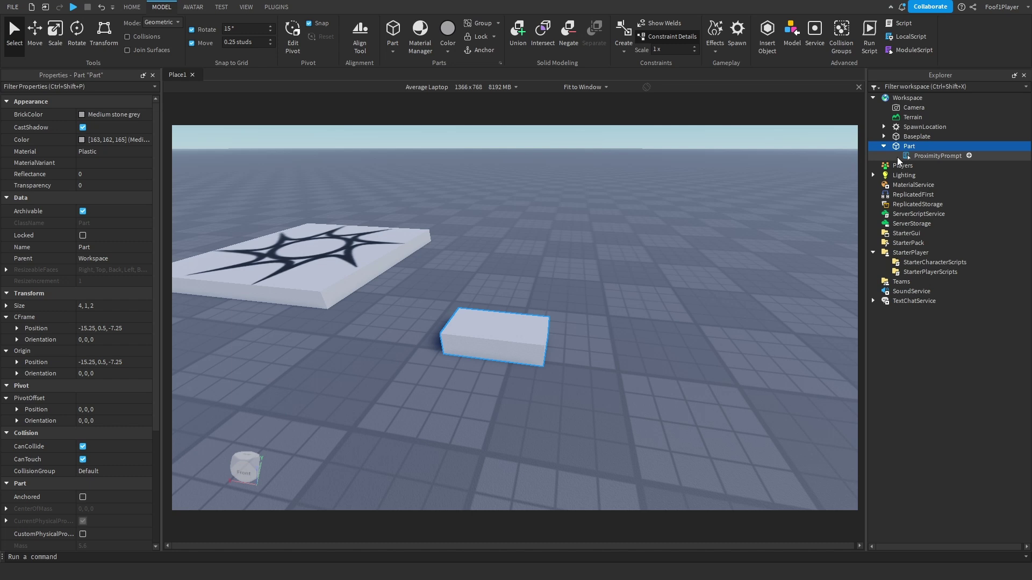
# Step: Set the ProximityPrompt's HoldDuration to 0.5 and rename the prompt collectPrompt
pyautogui.click(928, 156)
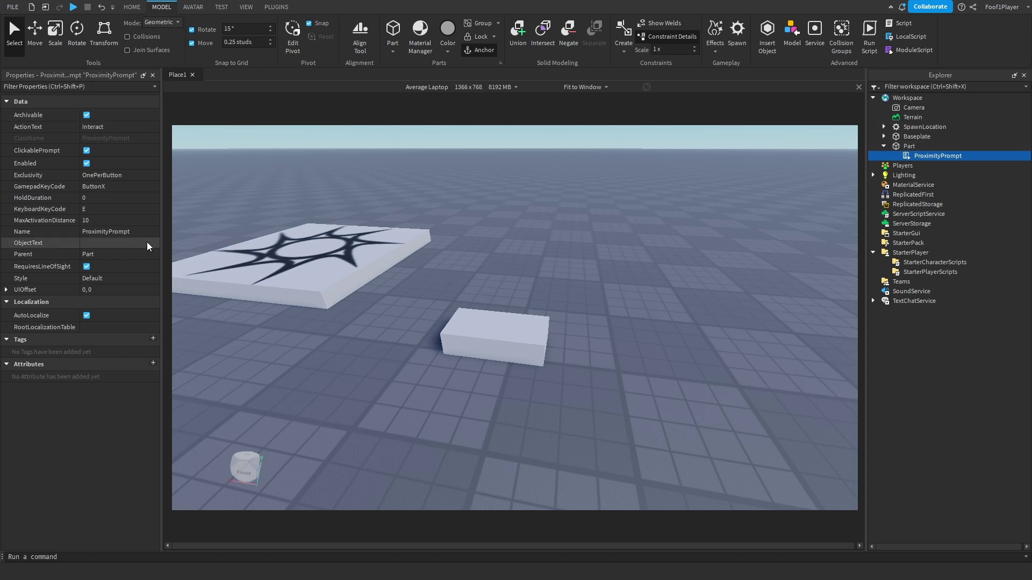
pyautogui.click(119, 201)
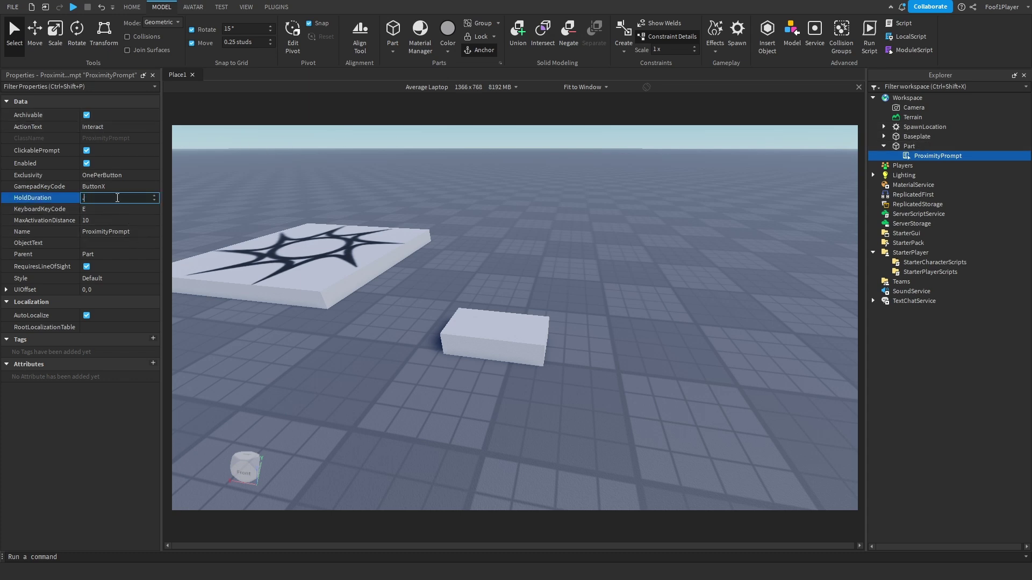
pyautogui.write('0.5')
pyautogui.press('Return')
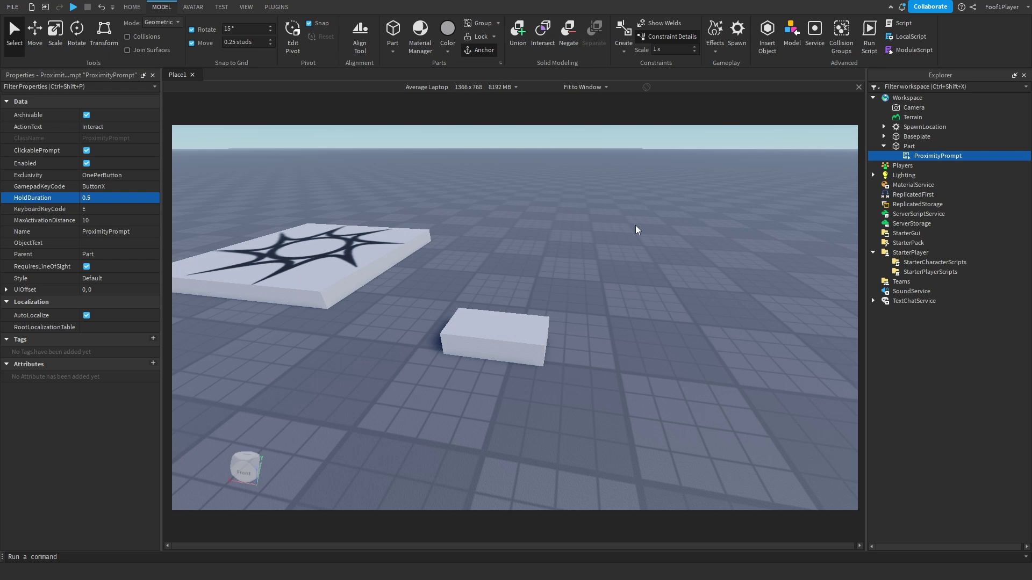
pyautogui.click(912, 155)
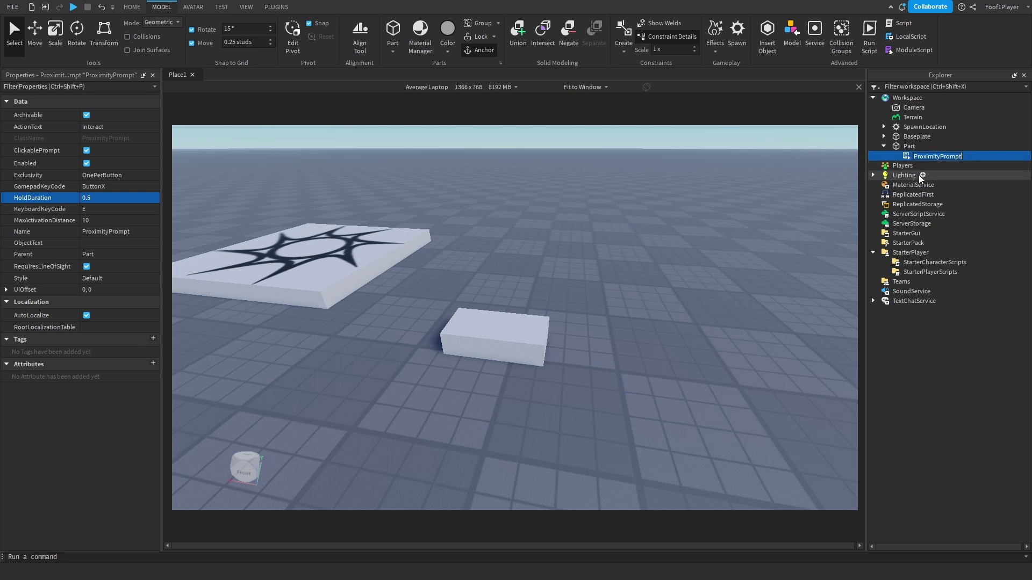
pyautogui.write('collectPrompt')
pyautogui.press('Return')
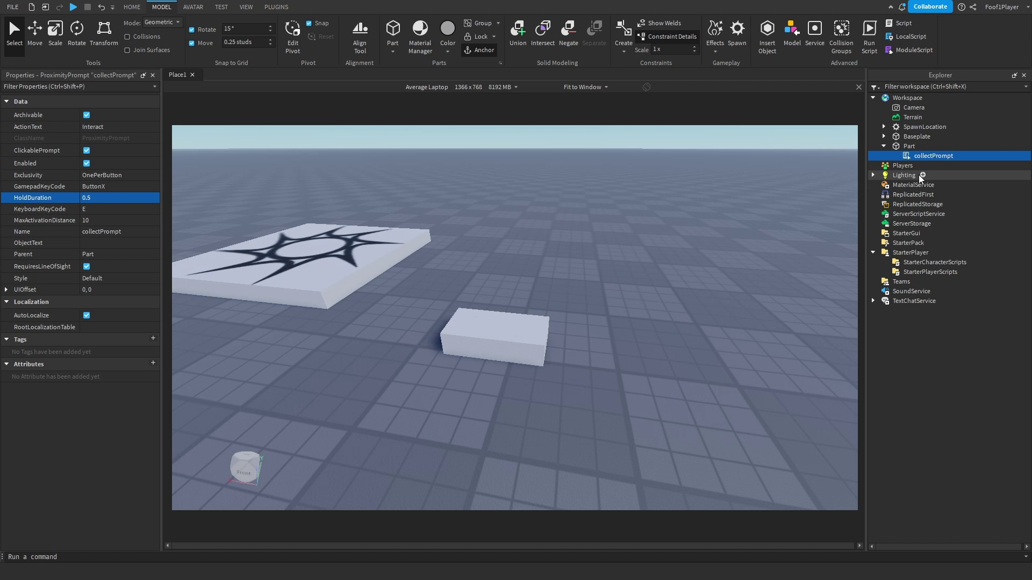
# Step: Rename the new part that holds the prompt as egg1
pyautogui.click(911, 148)
pyautogui.click(912, 149)
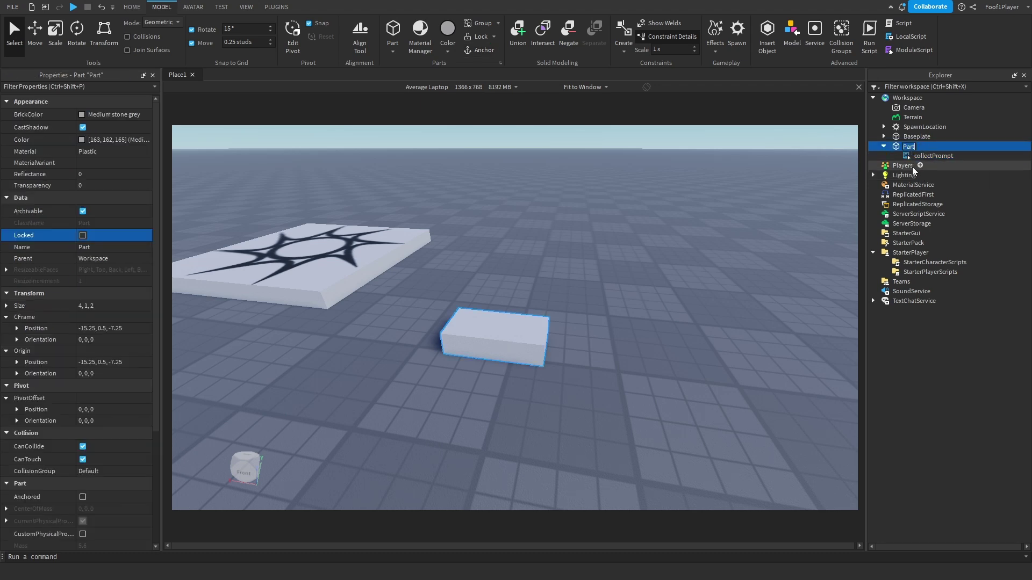
pyautogui.write('egg1')
pyautogui.press('Return')
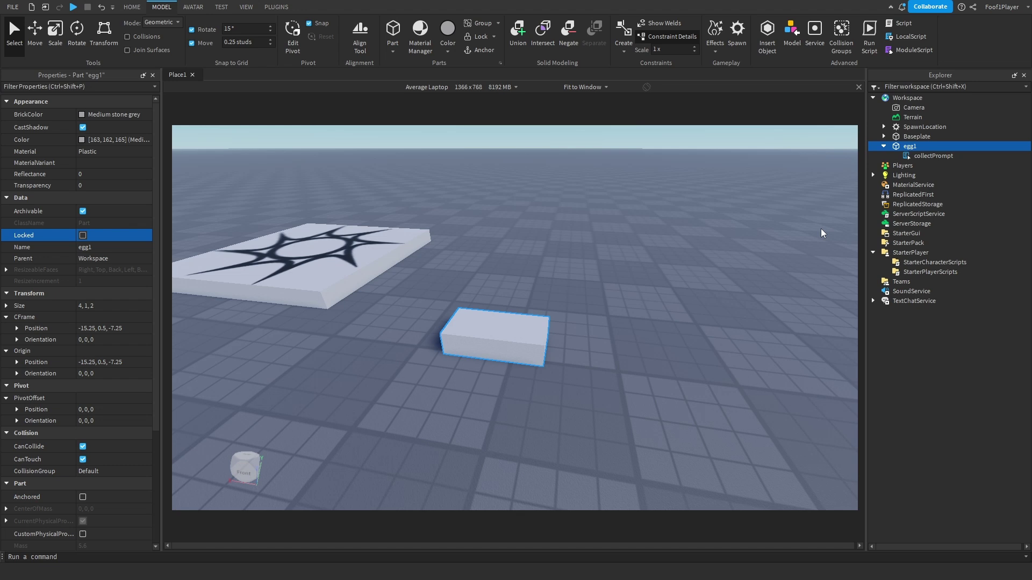
# Step: Add a ScreenGui object to StarterGui
pyautogui.click(909, 234)
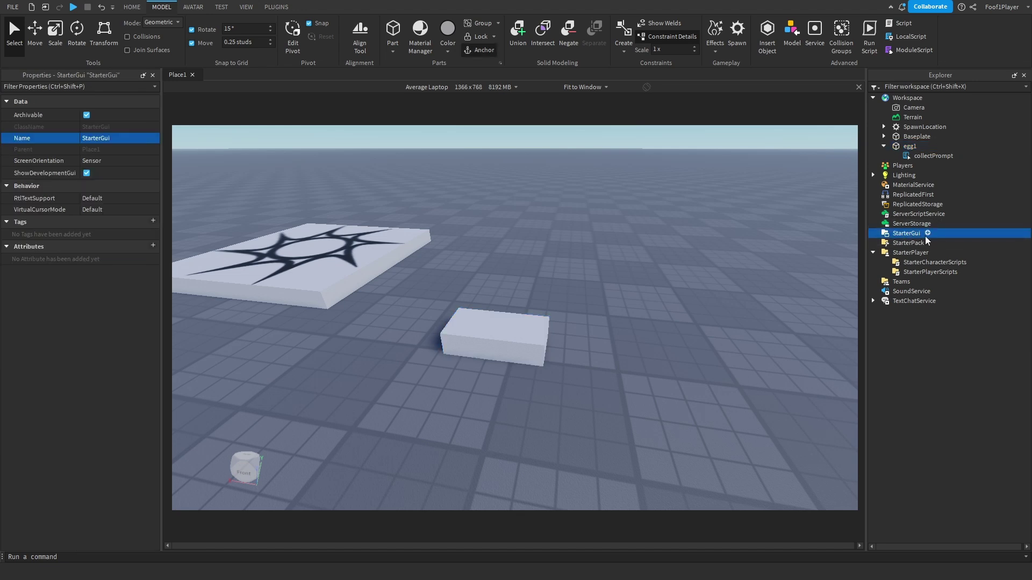
pyautogui.click(927, 233)
pyautogui.click(908, 274)
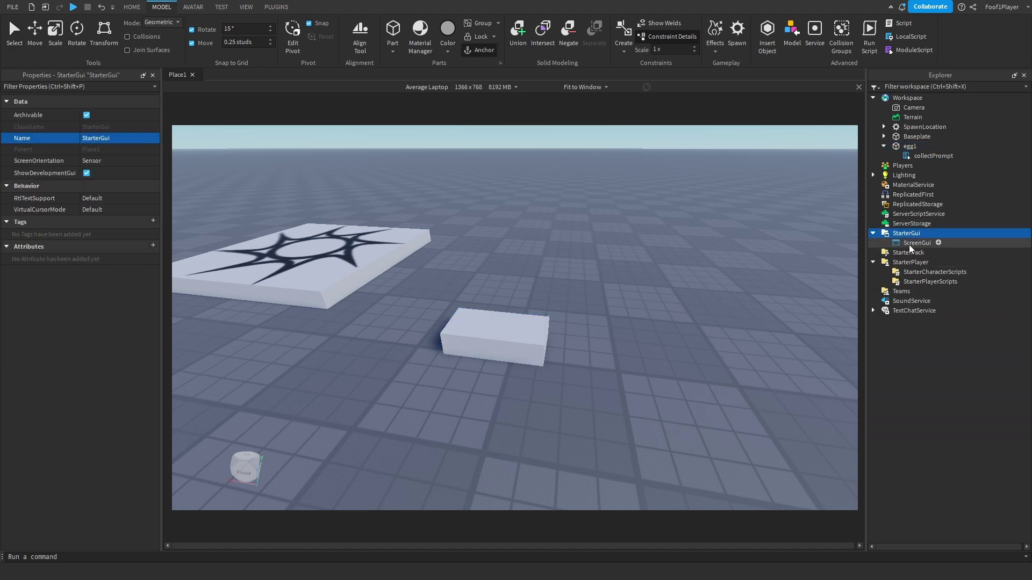
# Step: Add a TextLabel to the ScreenGui and move it to the lower-right area of the game screen
pyautogui.click(922, 244)
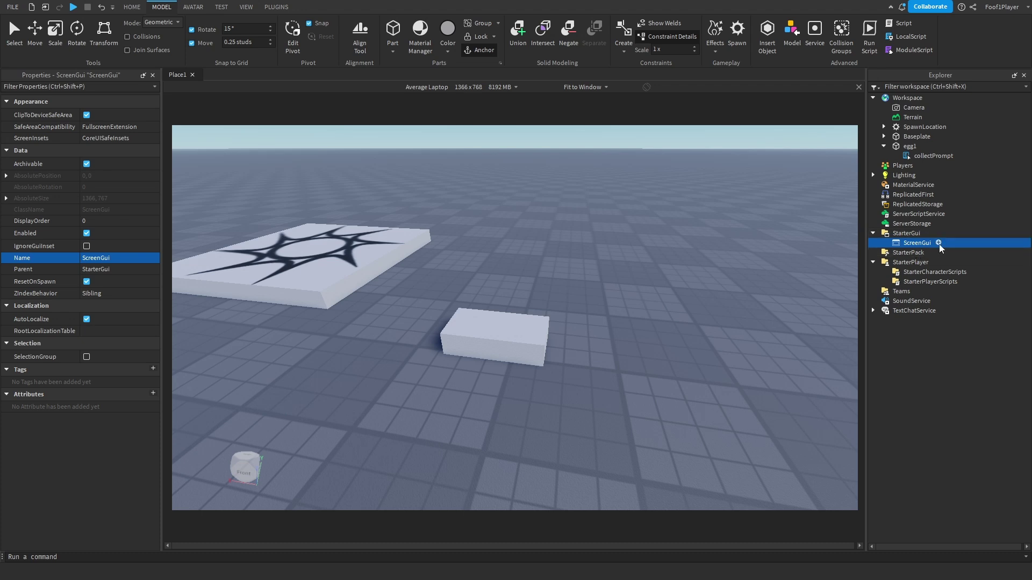
pyautogui.click(940, 243)
pyautogui.click(908, 315)
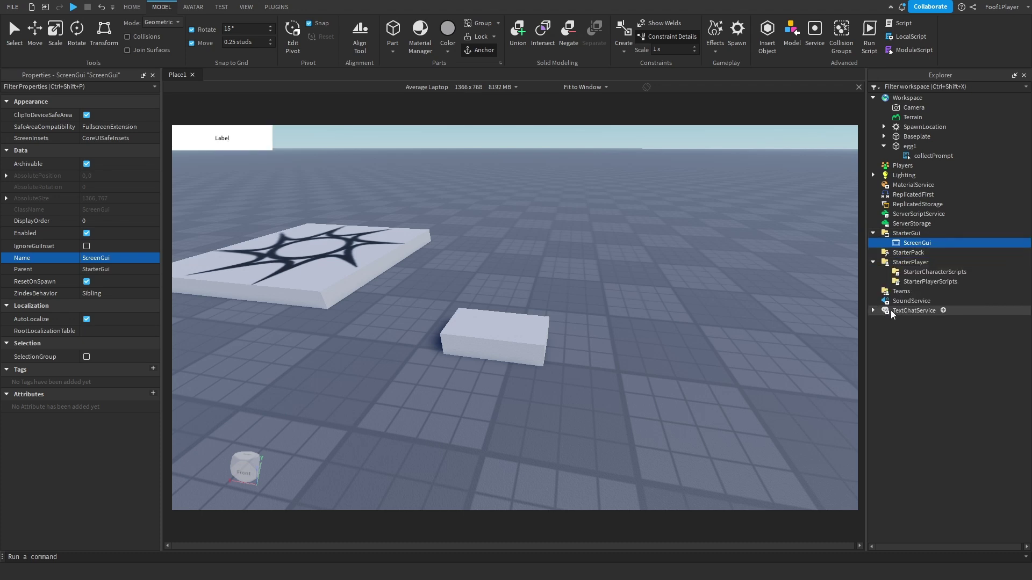
pyautogui.moveTo(207, 137); pyautogui.dragTo(704, 444)
# Step: Enable TextScaled on the text label and set its FontFace to Fredoka One
pyautogui.click(57, 86)
pyautogui.write('text')
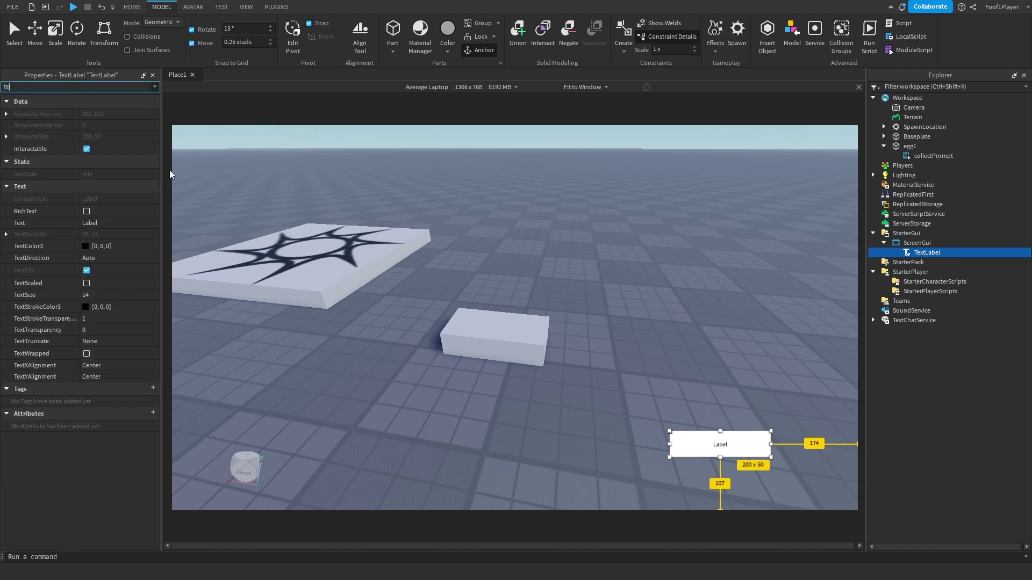
pyautogui.click(86, 198)
pyautogui.click(84, 87)
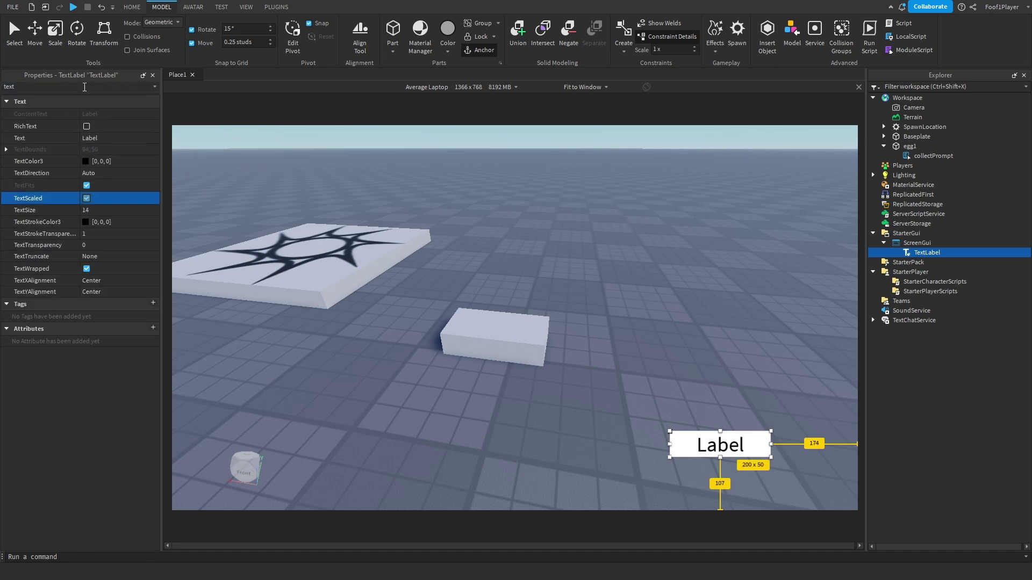
pyautogui.write('f')
pyautogui.click(121, 140)
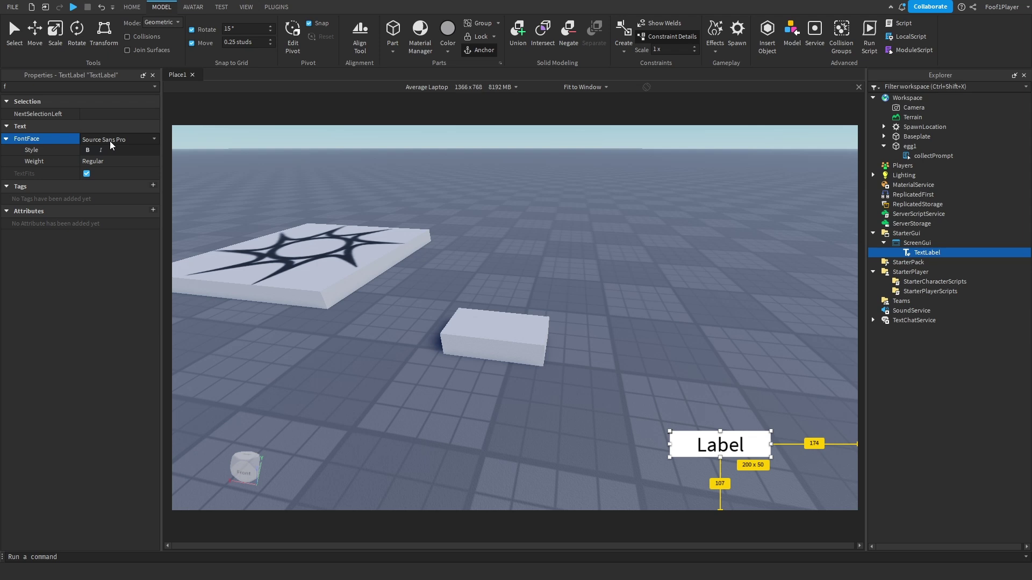
pyautogui.click(126, 141)
pyautogui.click(122, 230)
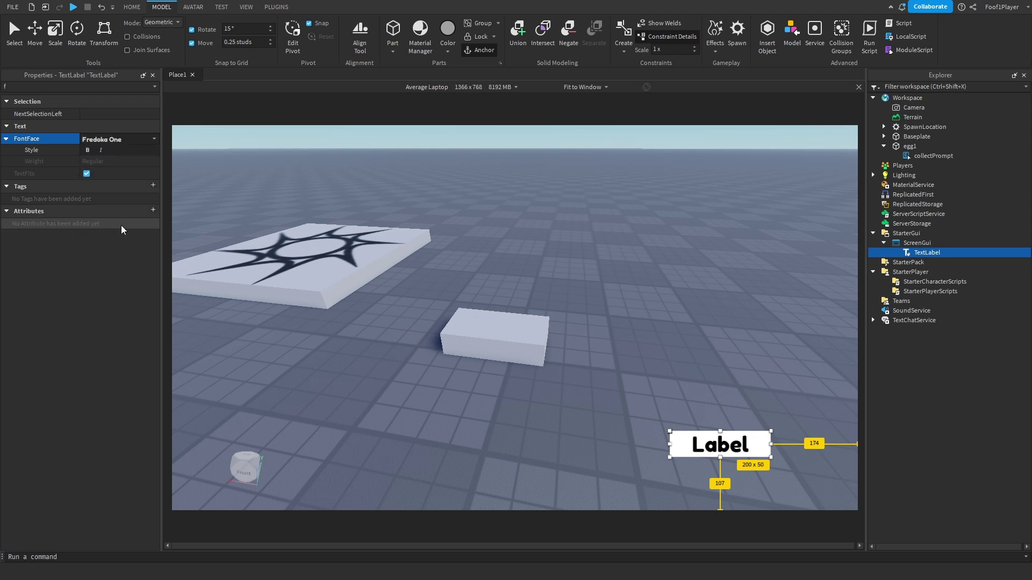
# Step: Set the text label's BackgroundTransparency to 0.5
pyautogui.click(36, 87)
pyautogui.press('BackSpace')
pyautogui.write('bac')
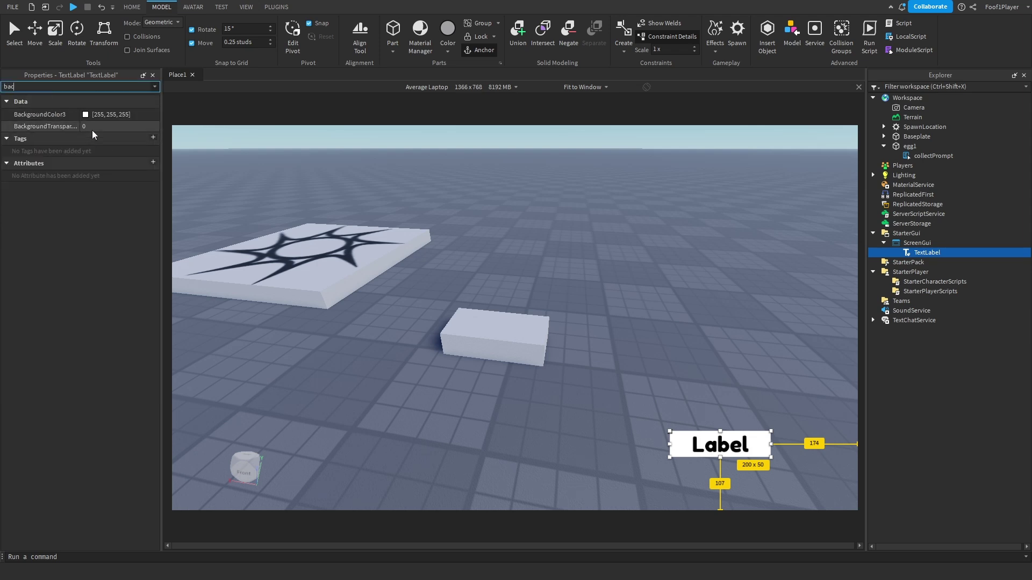
pyautogui.click(93, 126)
pyautogui.write('0.5')
pyautogui.press('Return')
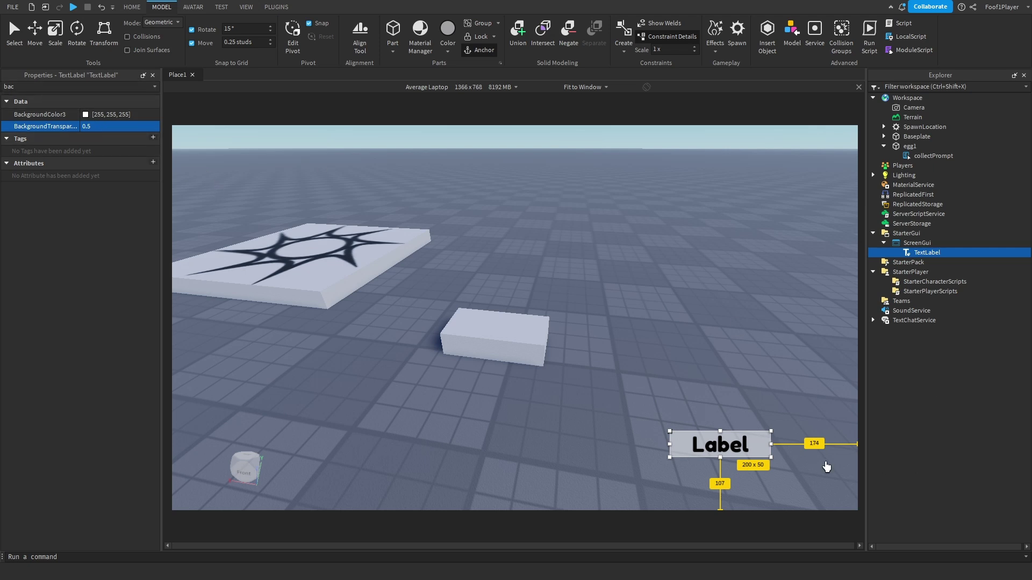
# Step: Make the text label narrower and shift it slightly closer to the lower-right corner of the game screen
pyautogui.moveTo(670, 444); pyautogui.dragTo(758, 453)
pyautogui.click(748, 353)
pyautogui.moveTo(748, 353); pyautogui.dragTo(722, 403, button='right')
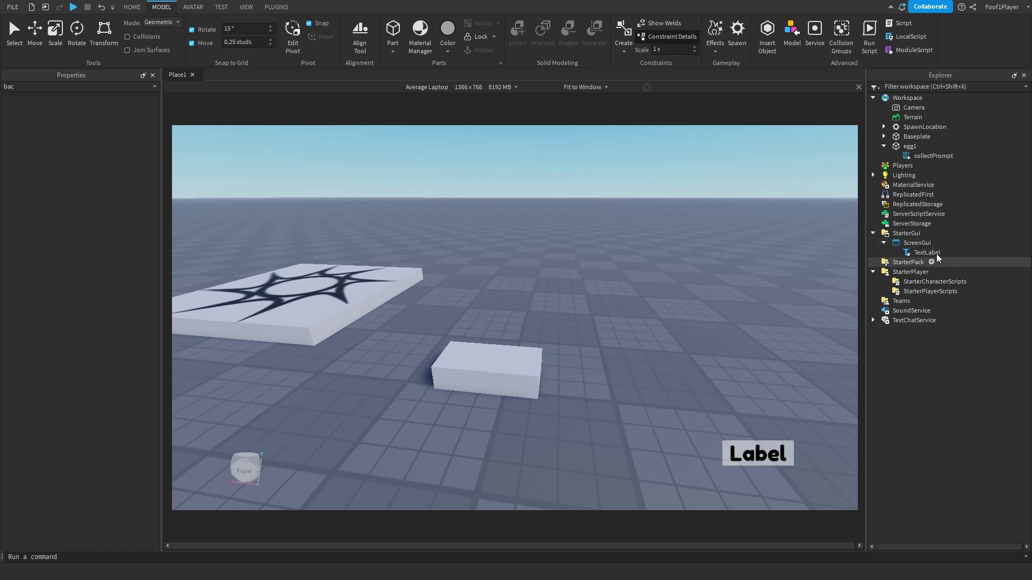
# Step: Add a NumberValue to StarterGui and name it eggsCollected
pyautogui.click(928, 234)
pyautogui.click(928, 234)
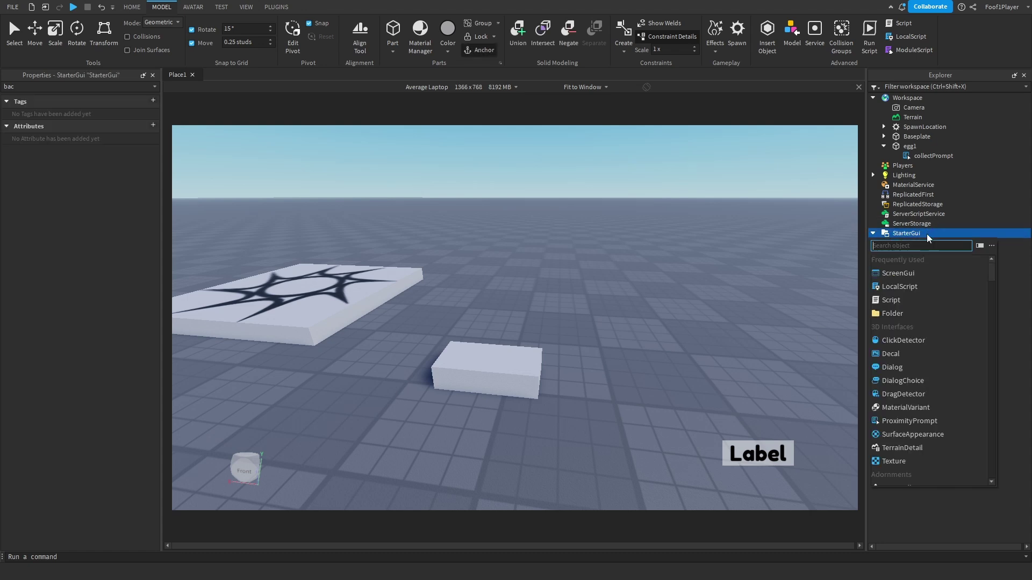
pyautogui.write('number')
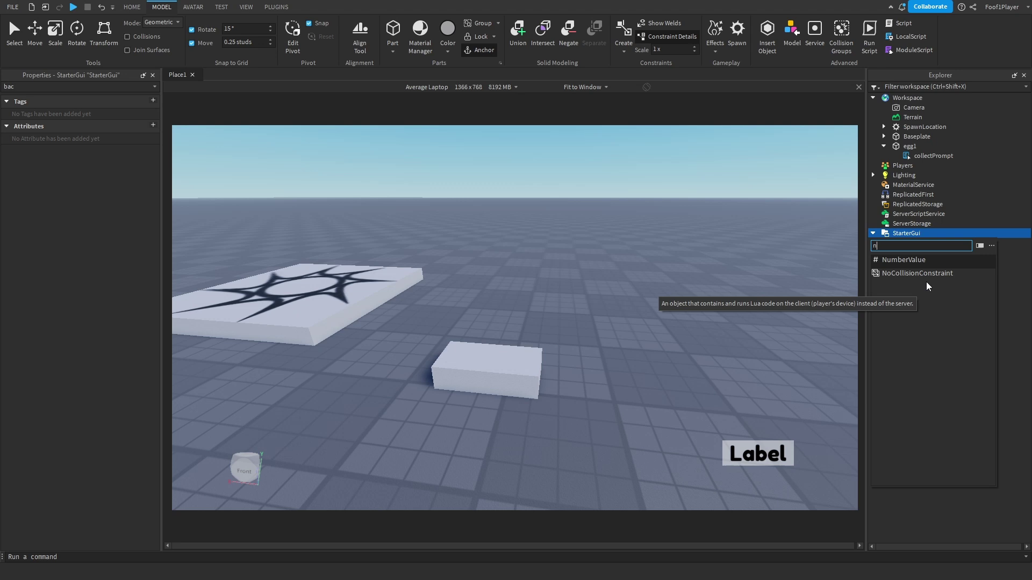
pyautogui.click(914, 270)
pyautogui.doubleClick(916, 244)
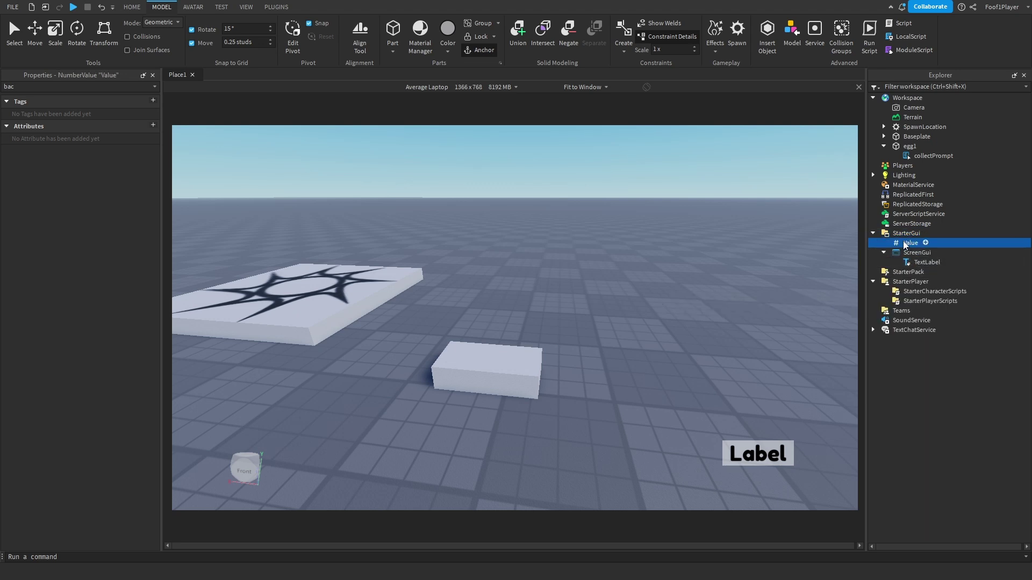
pyautogui.write('eggs')
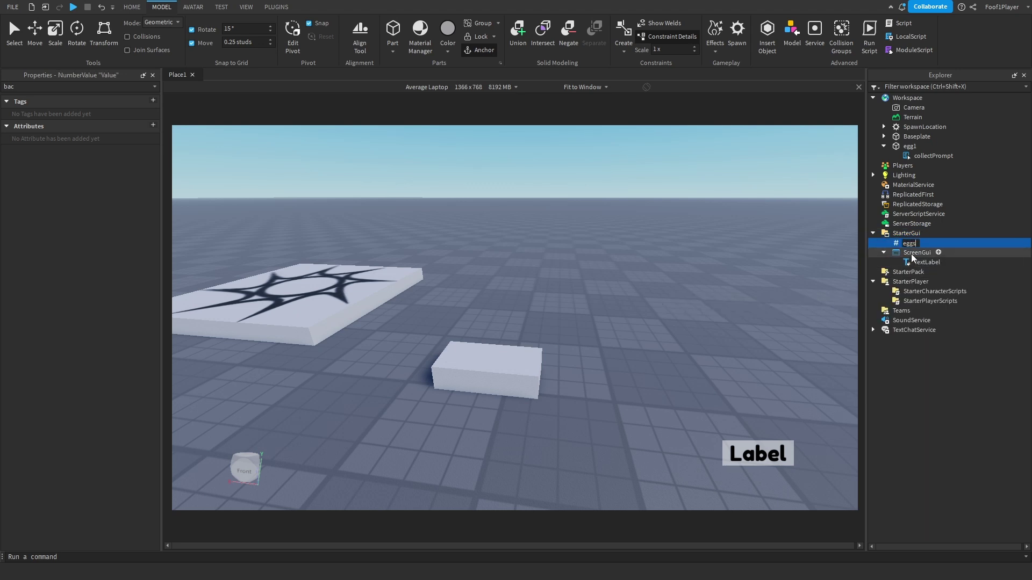
pyautogui.write('Collected')
pyautogui.press('Return')
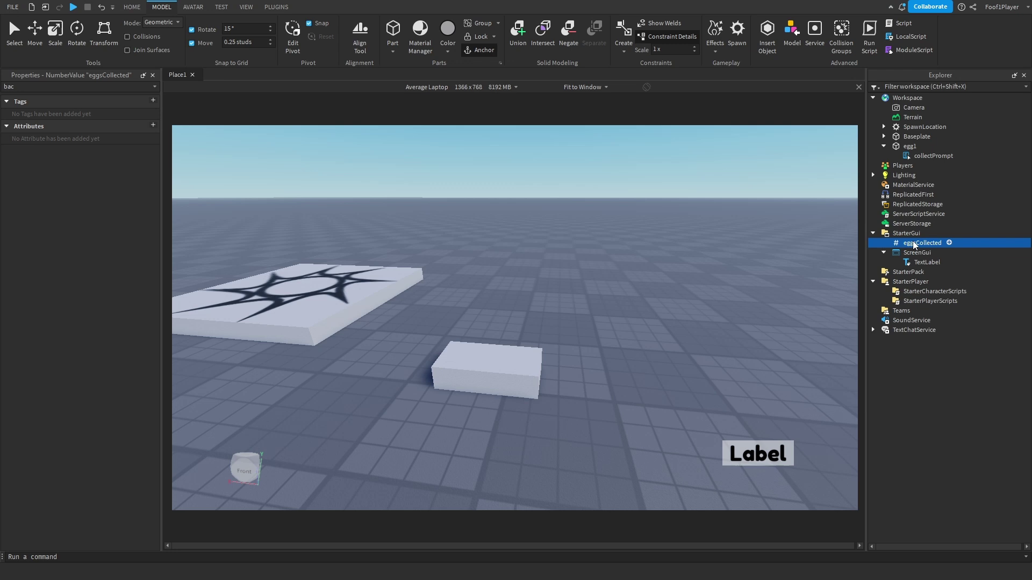
# Step: Add a Script inside egg1's collectPrompt
pyautogui.click(926, 156)
pyautogui.click(960, 156)
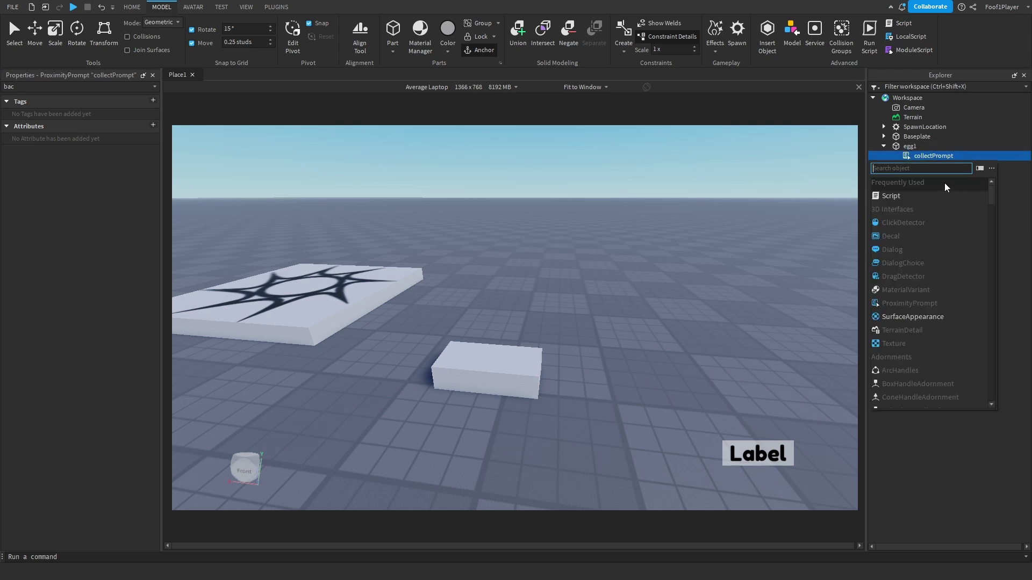
pyautogui.click(895, 196)
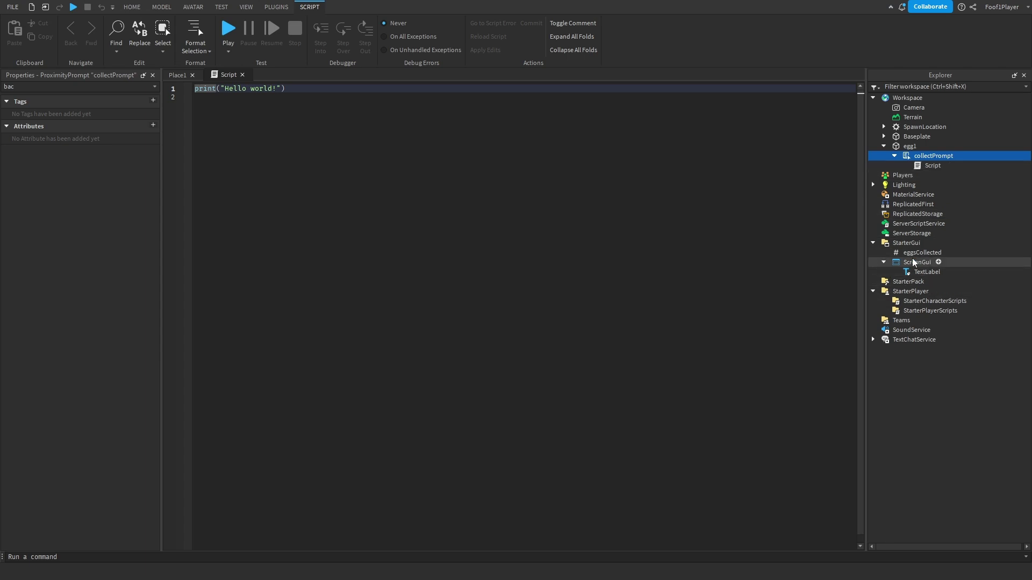
pyautogui.click(177, 75)
pyautogui.click(907, 243)
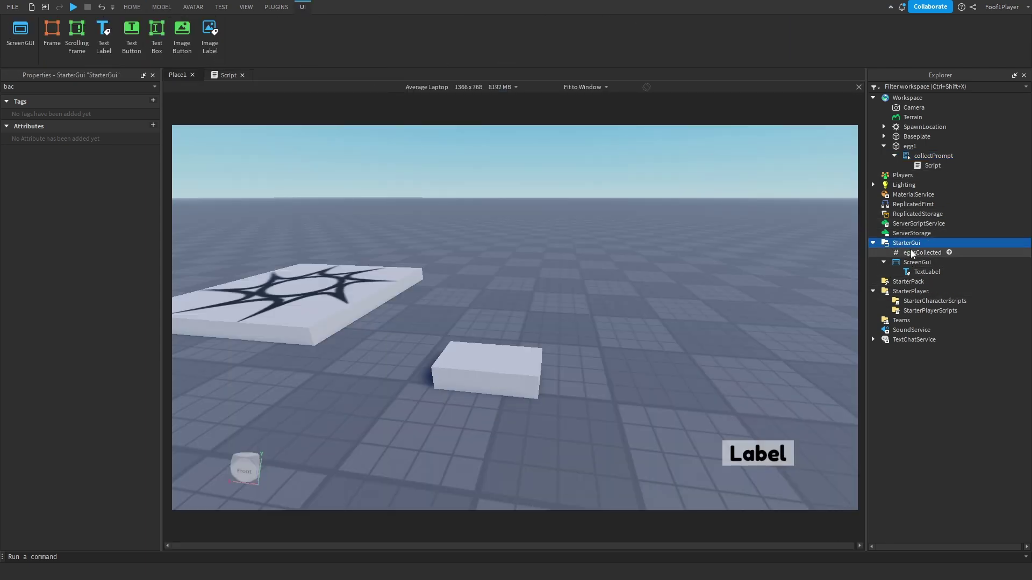
pyautogui.click(912, 253)
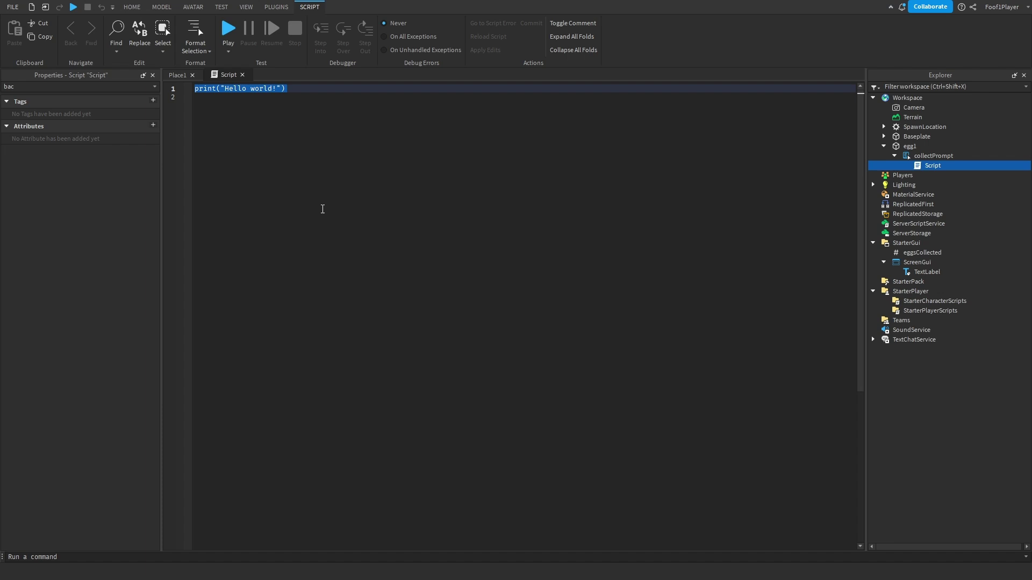
# Step: Replace the default script code with an empty script.Parent.TriggerEnded:Connect(function(player) handler closed by end)
pyautogui.press('BackSpace')
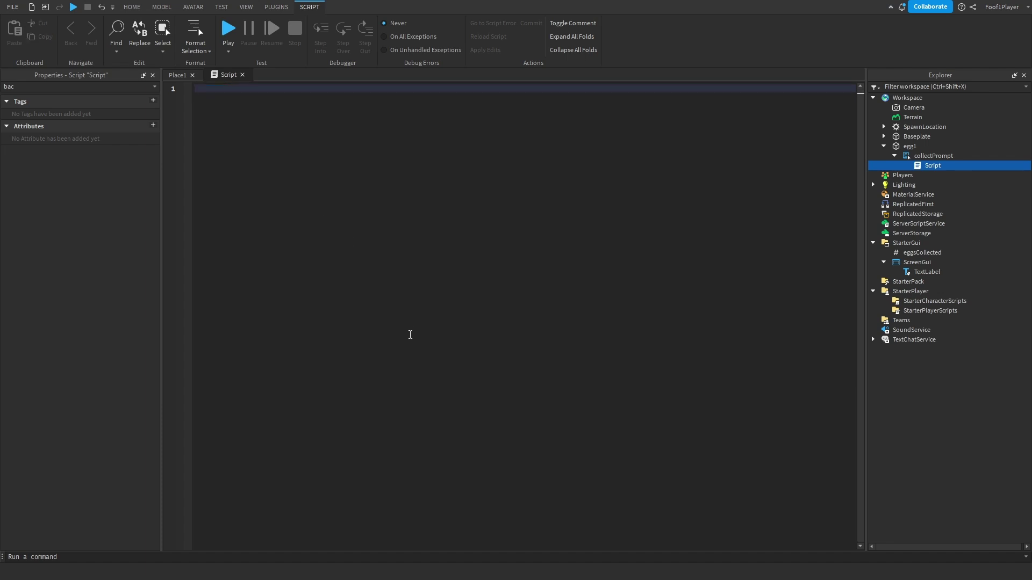
pyautogui.write('script.Parent.tr')
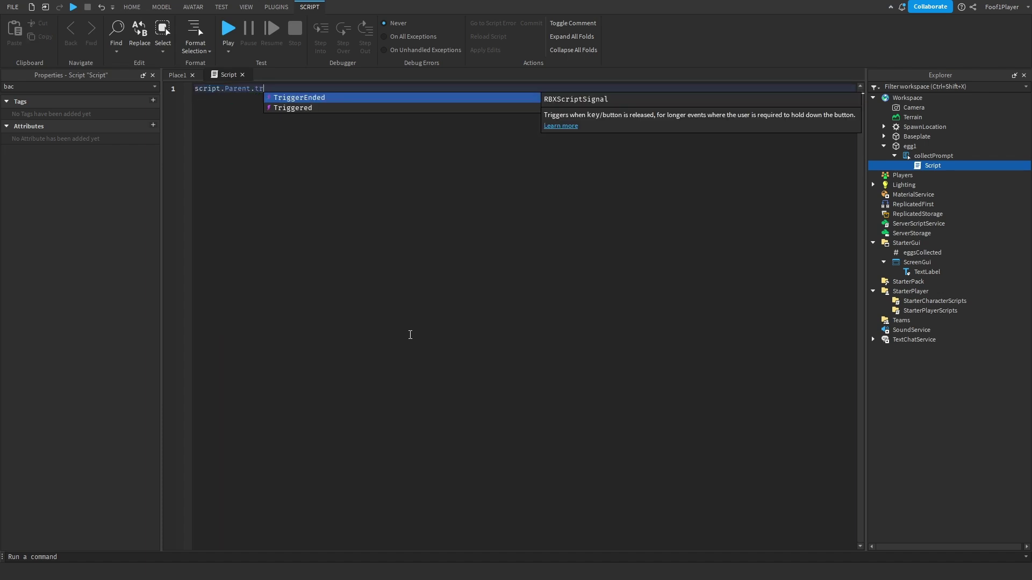
pyautogui.press('Tab')
pyautogui.write(':Connect(function')
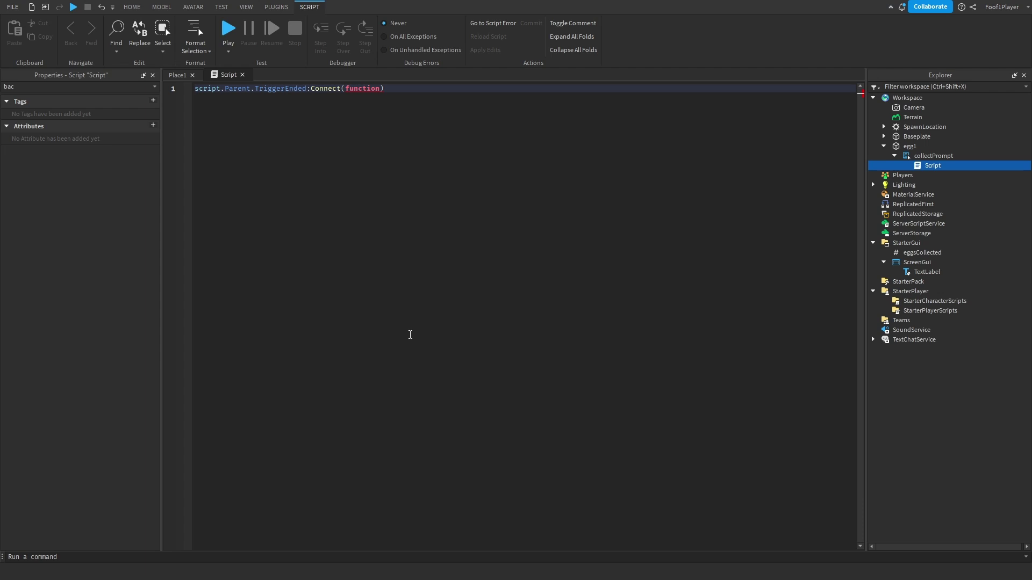
pyautogui.write('(')
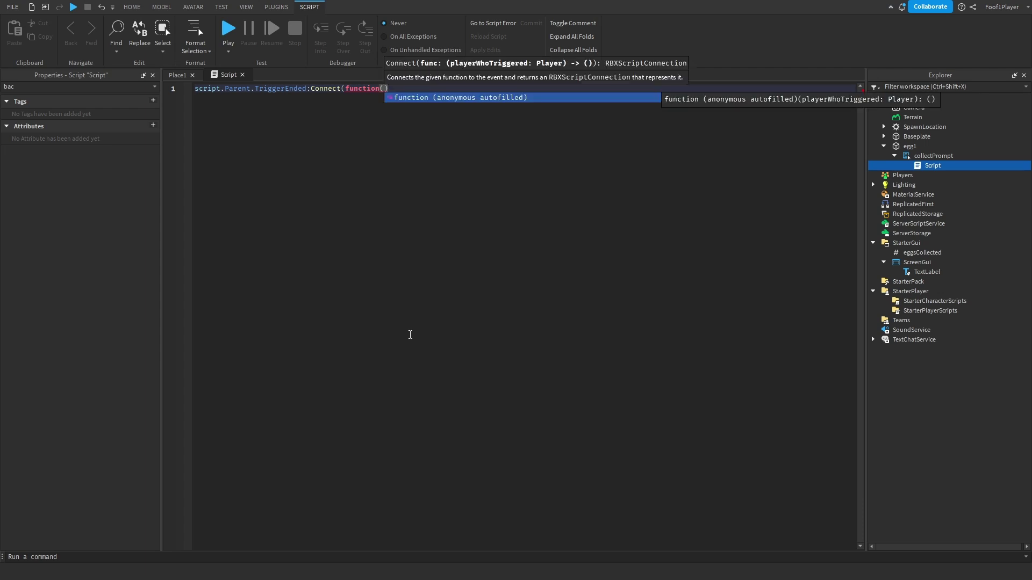
pyautogui.write('player)')
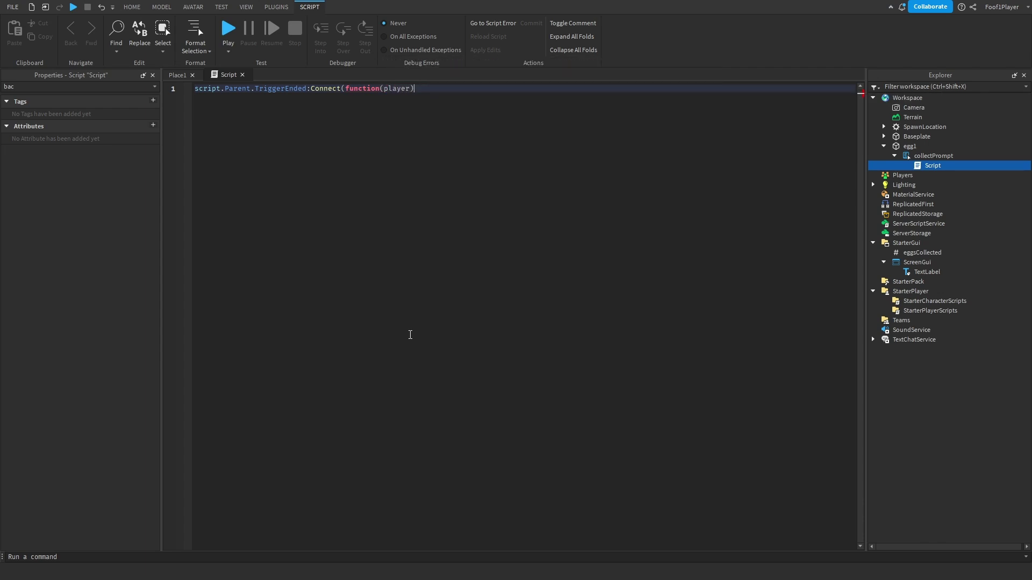
pyautogui.press('Return')
pyautogui.press('Return')
pyautogui.press('Return')
pyautogui.press('Up')
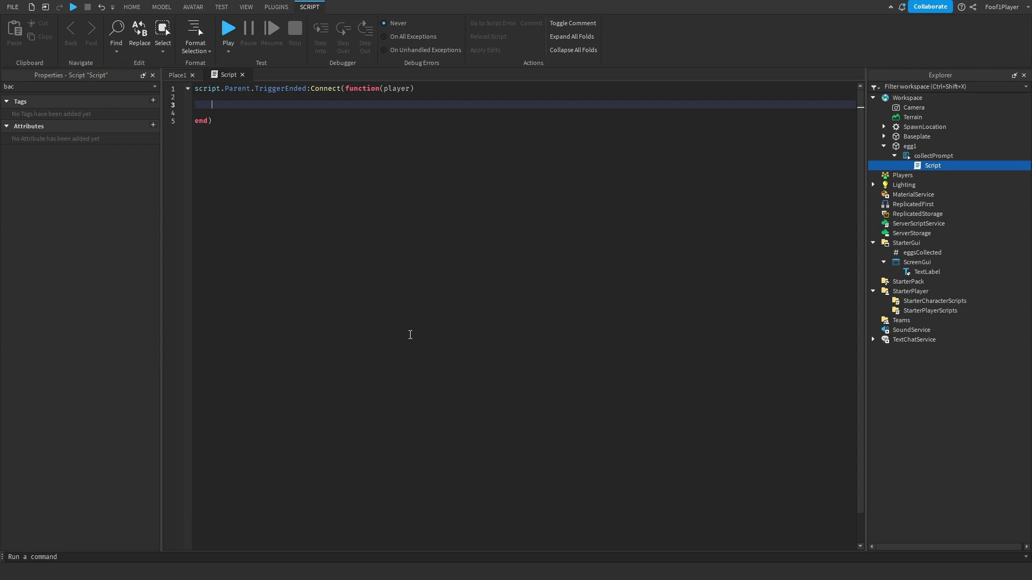
# Step: Inside the handler, set player.PlayerGui.eggsCollected.Value to player.PlayerGui.eggsCollected.Value + 1
pyautogui.write('player.')
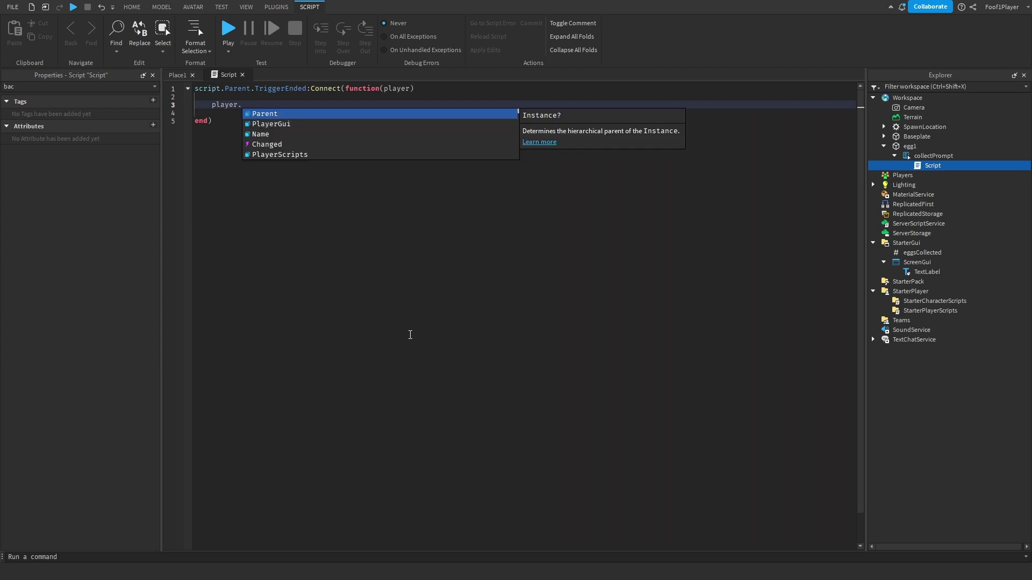
pyautogui.write('PlayerGui.eggs')
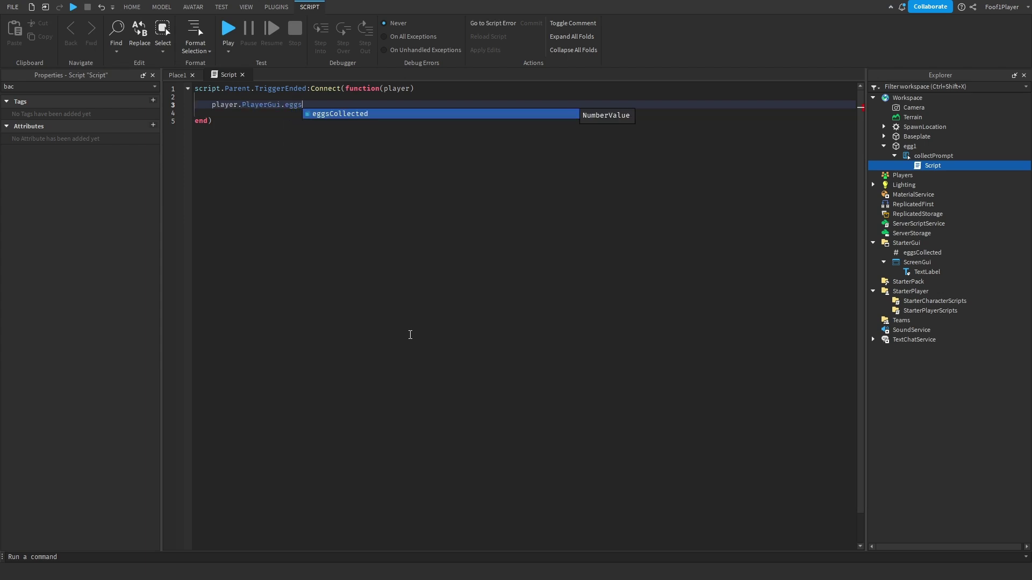
pyautogui.write('Collected.Value = ')
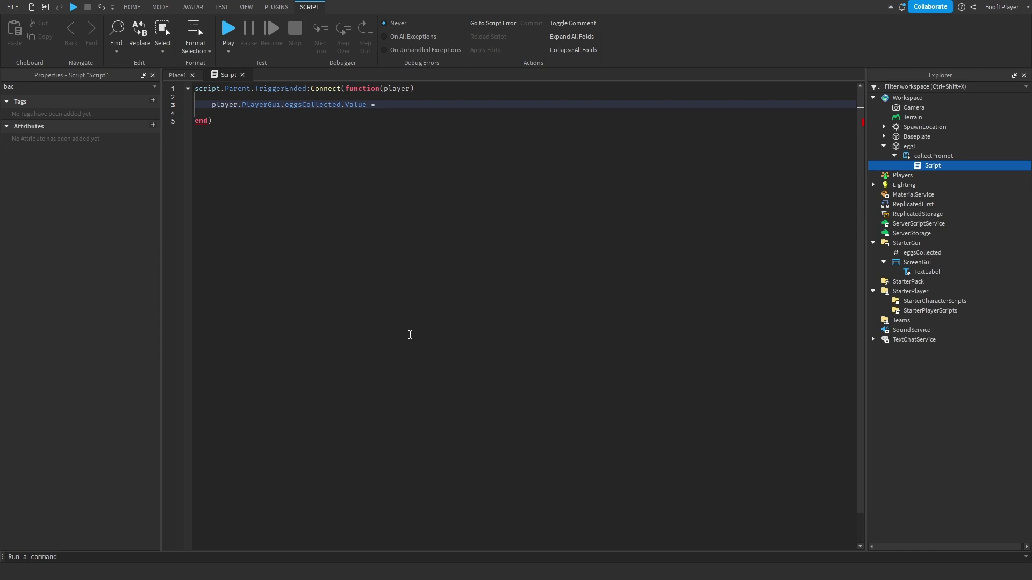
pyautogui.write('player.PlayerGui')
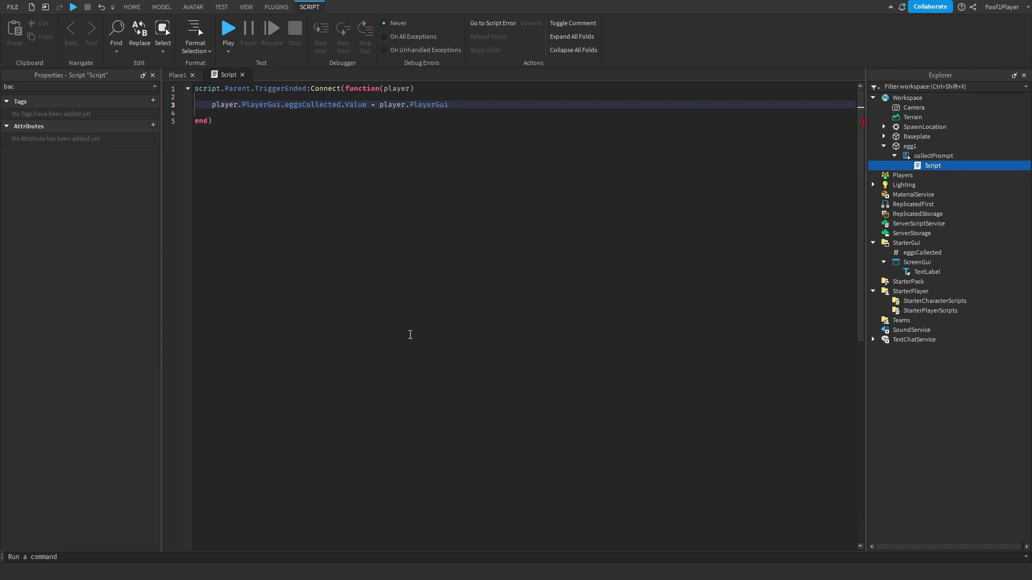
pyautogui.write('.eggsCollected.Value + 1')
pyautogui.click(912, 255)
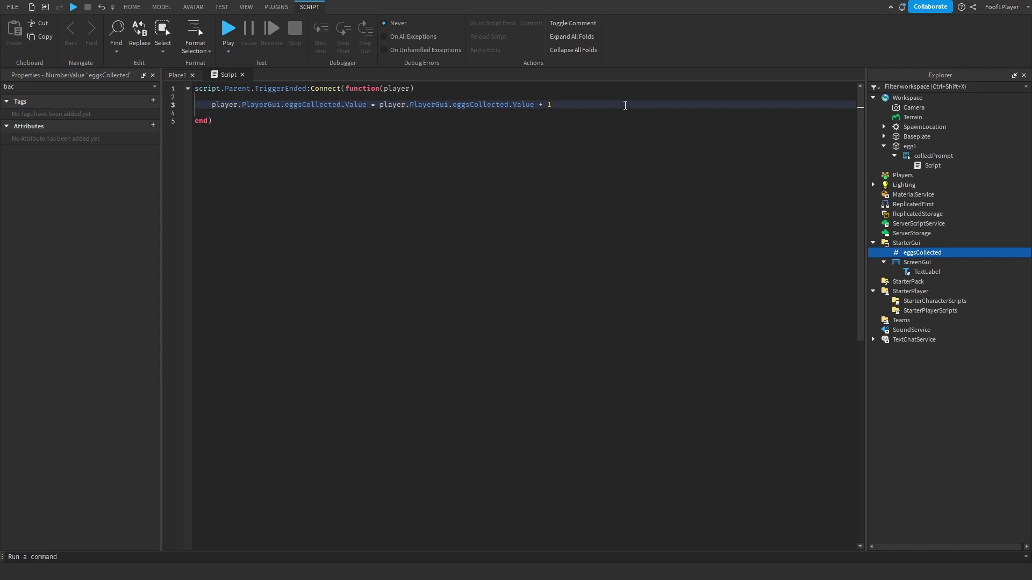
pyautogui.click(617, 105)
pyautogui.press('Down')
pyautogui.press('Down')
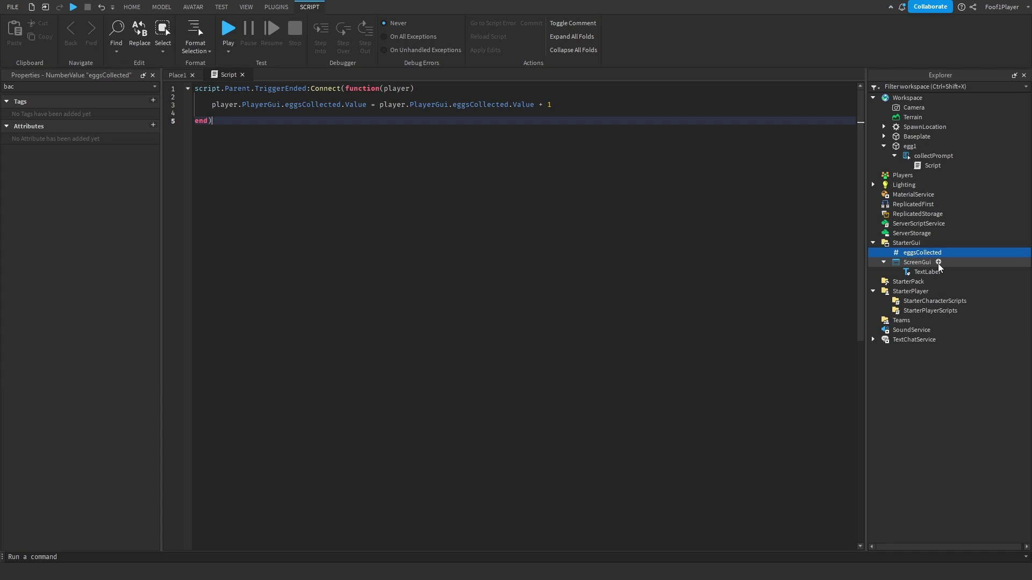
# Step: Add a LocalScript inside the ScreenGui's TextLabel
pyautogui.click(931, 272)
pyautogui.click(173, 76)
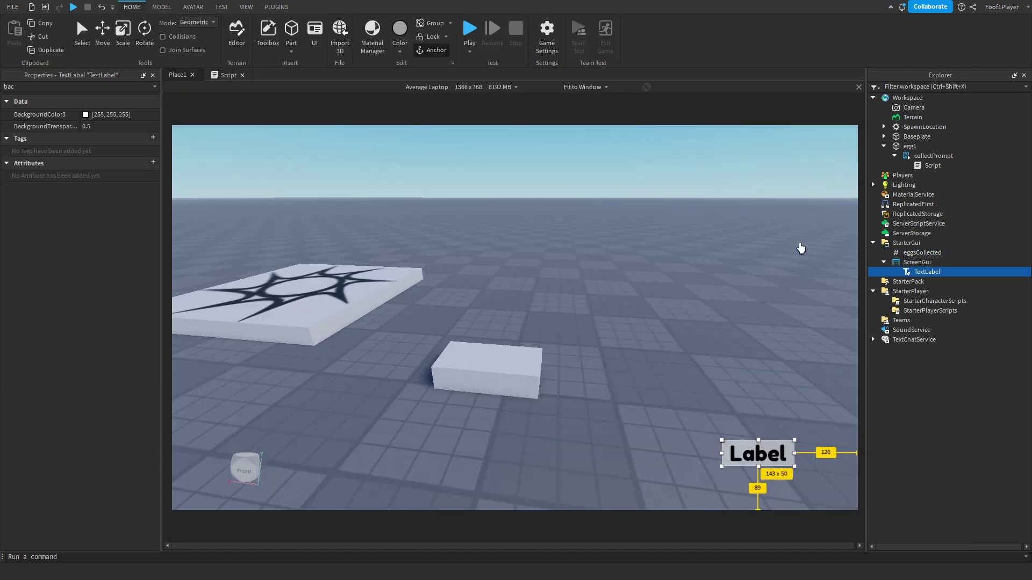
pyautogui.moveTo(922, 252); pyautogui.dragTo(928, 271)
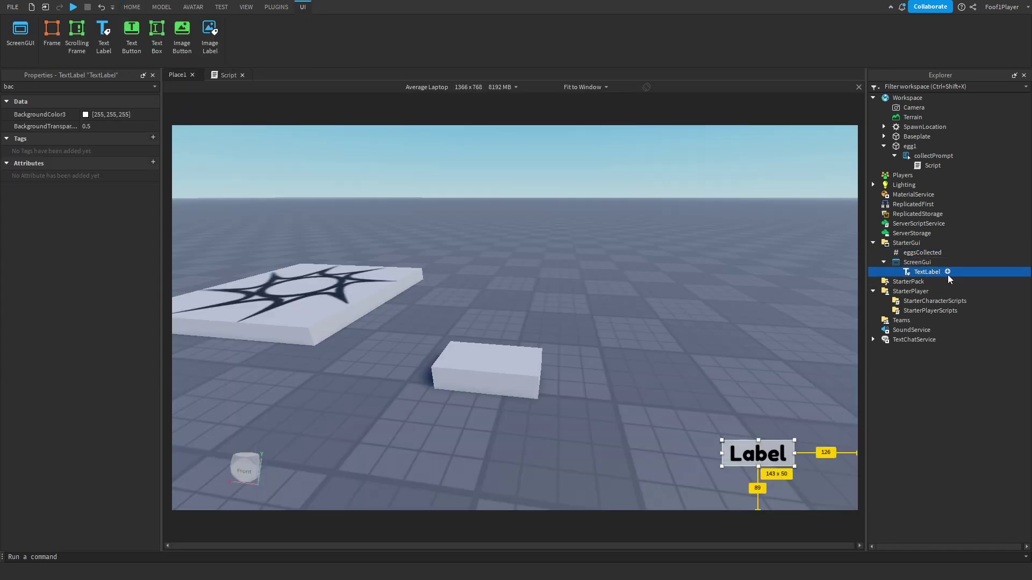
pyautogui.click(948, 272)
pyautogui.click(926, 312)
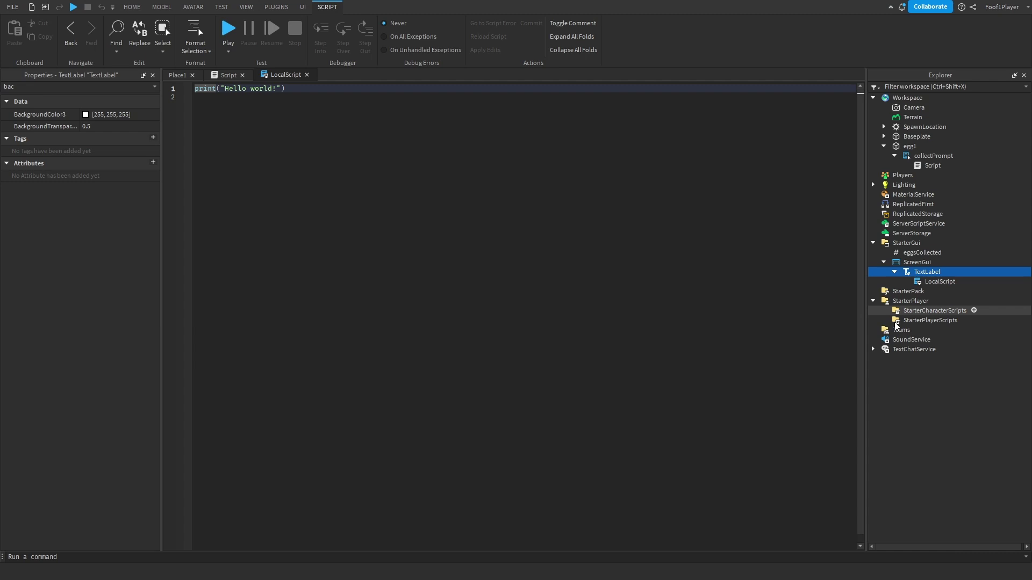
# Step: Replace the LocalScript's default code with script.Parent.Text = script.Parent.Parent.Parent.eggsCollected.Value
pyautogui.write('script.')
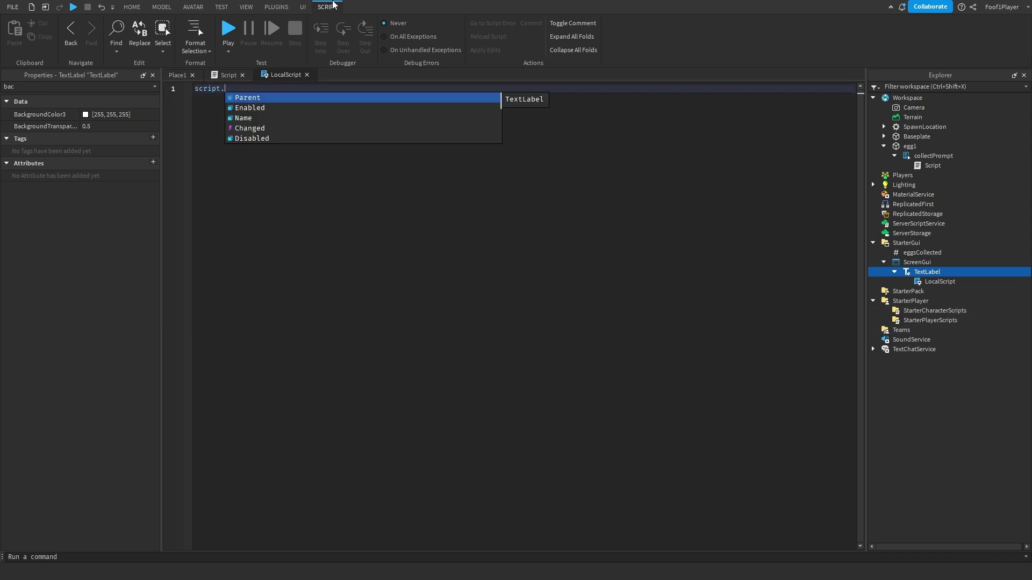
pyautogui.write('oarent.')
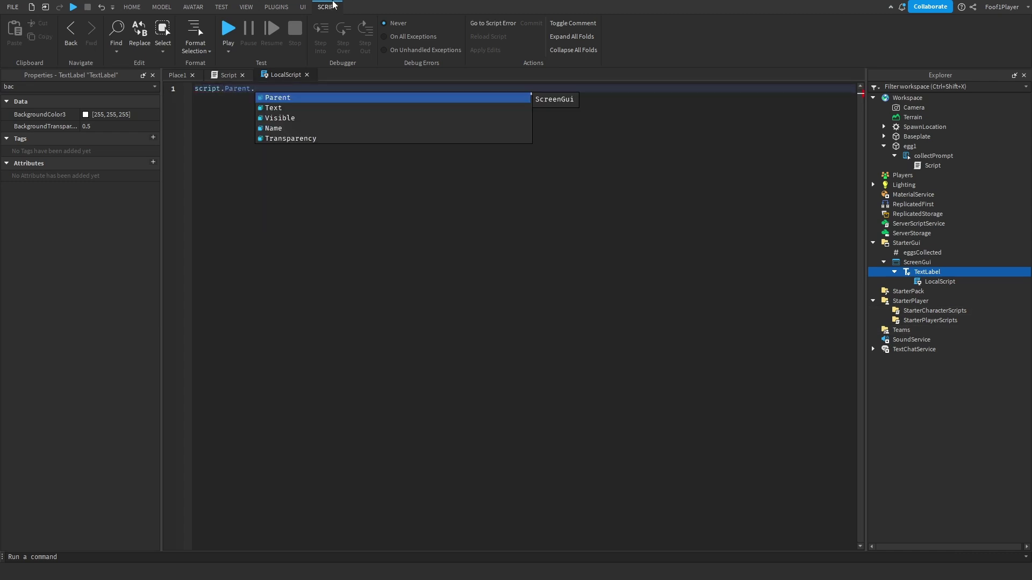
pyautogui.write('Text = script')
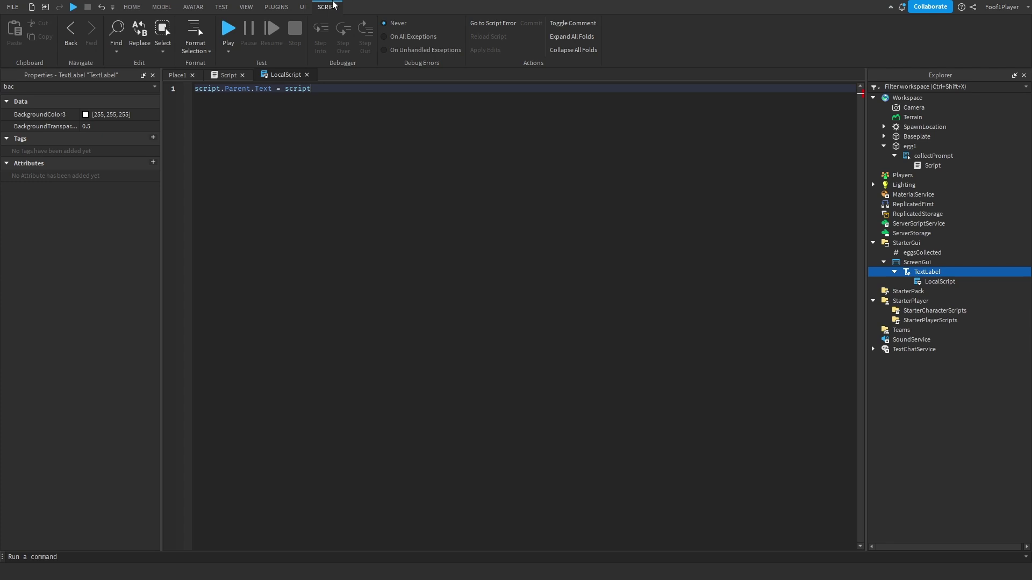
pyautogui.write('.Parent.Parent.Parent.eggsCollected.Value')
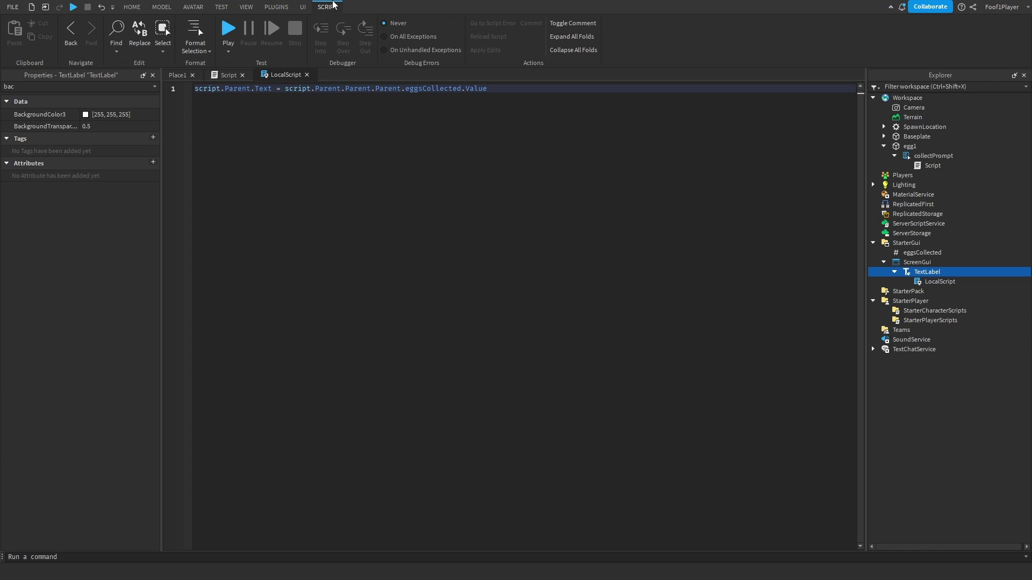
# Step: Move the text assignment line into a while true do loop, placing it after a wait() call
pyautogui.hotkey('ctrl', 'a')
pyautogui.hotkey('ctrl', 'c')
pyautogui.press('BackSpace')
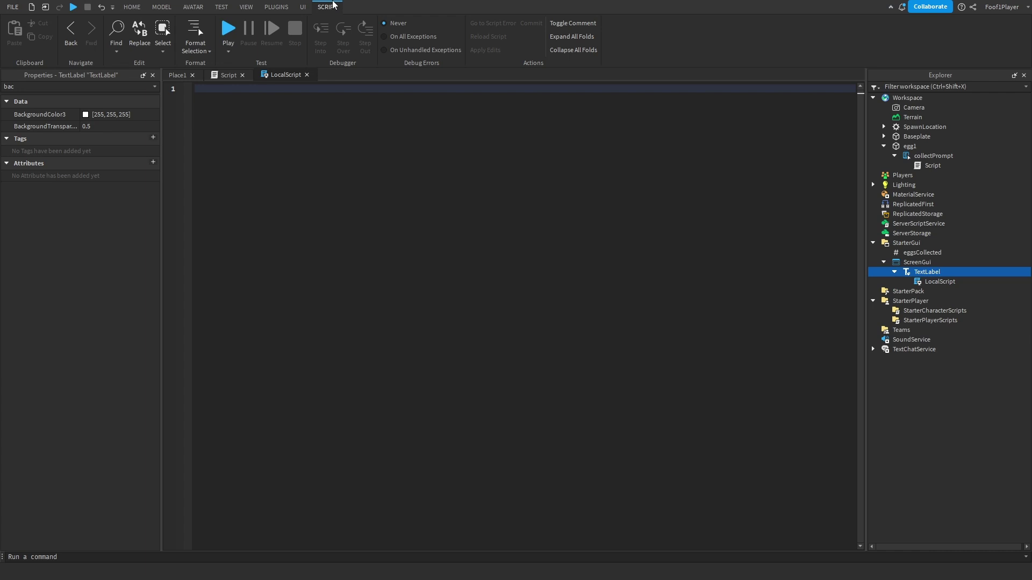
pyautogui.write('while true do')
pyautogui.press('Return')
pyautogui.press('Return')
pyautogui.press('Return')
pyautogui.press('Up')
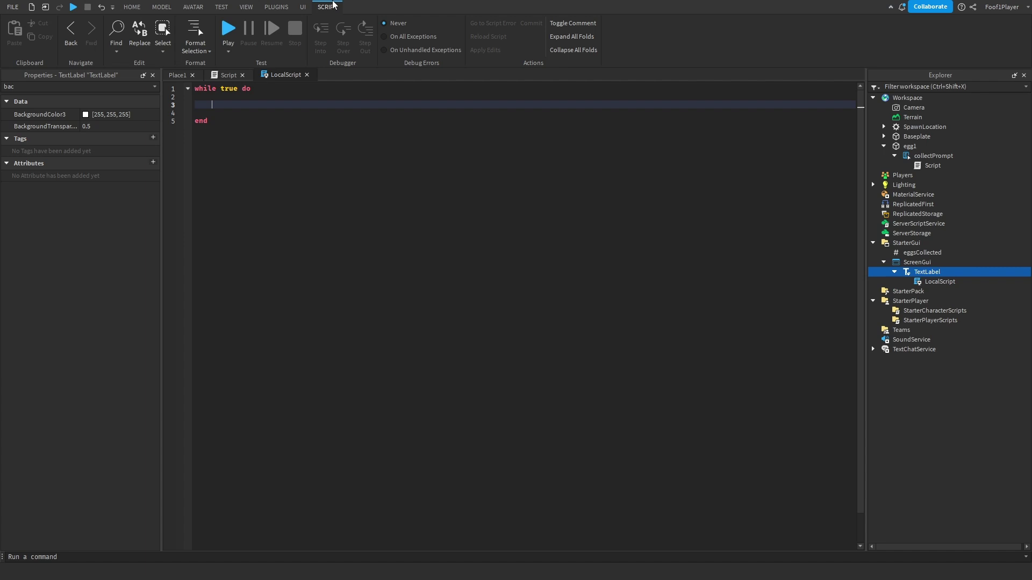
pyautogui.write('wait()')
pyautogui.press('Return')
pyautogui.press('Return')
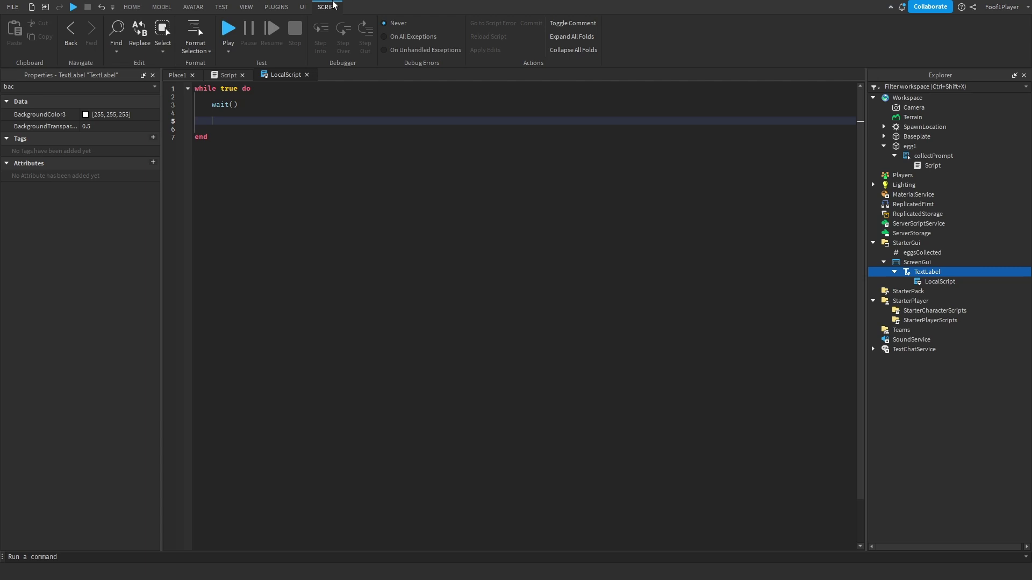
pyautogui.hotkey('ctrl', 'v')
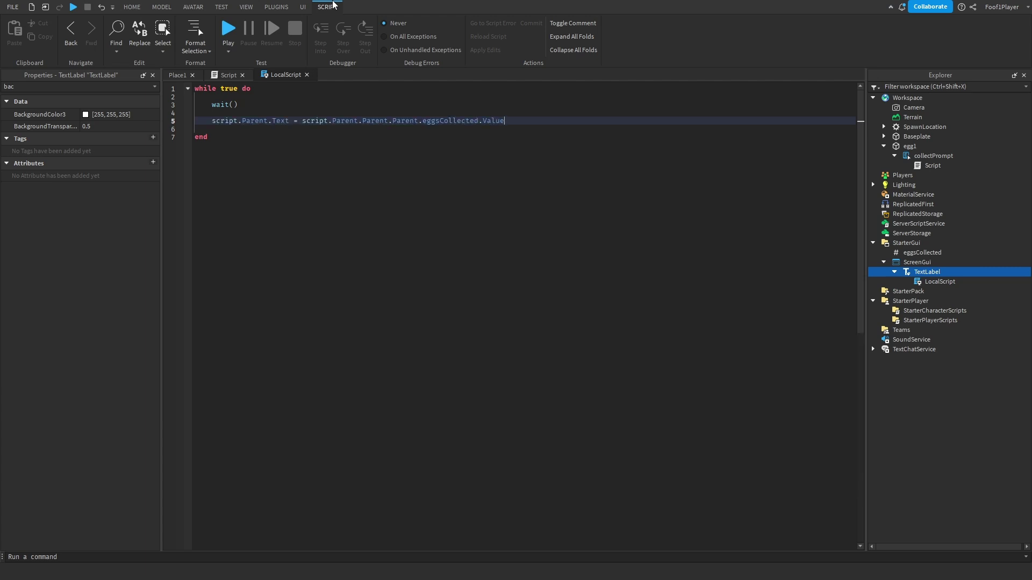
# Step: Playtest the game, walk to the egg and trigger its prompt twice to check the counter label, and stop the test
pyautogui.click(228, 31)
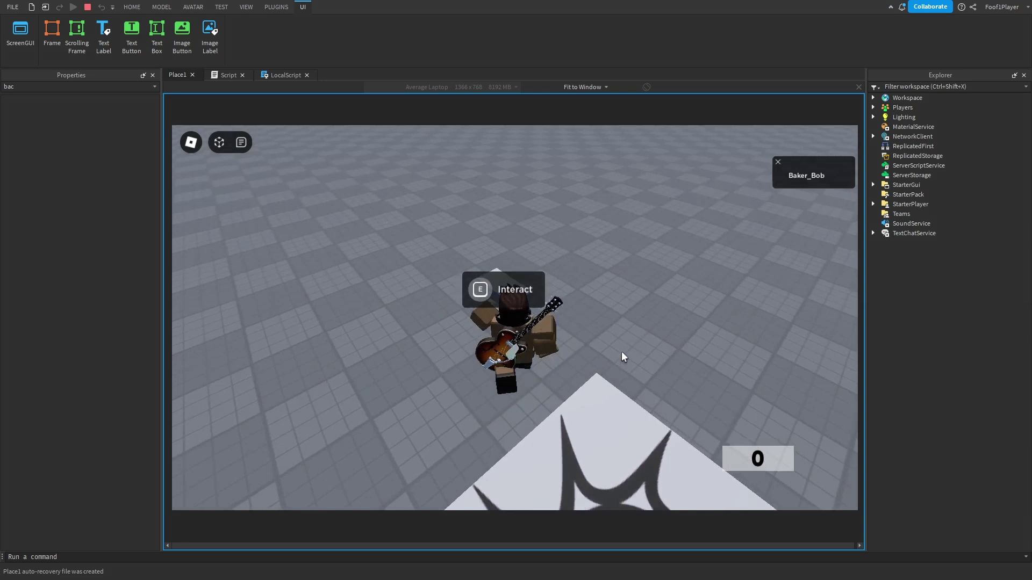
pyautogui.press('w')
pyautogui.press('e')
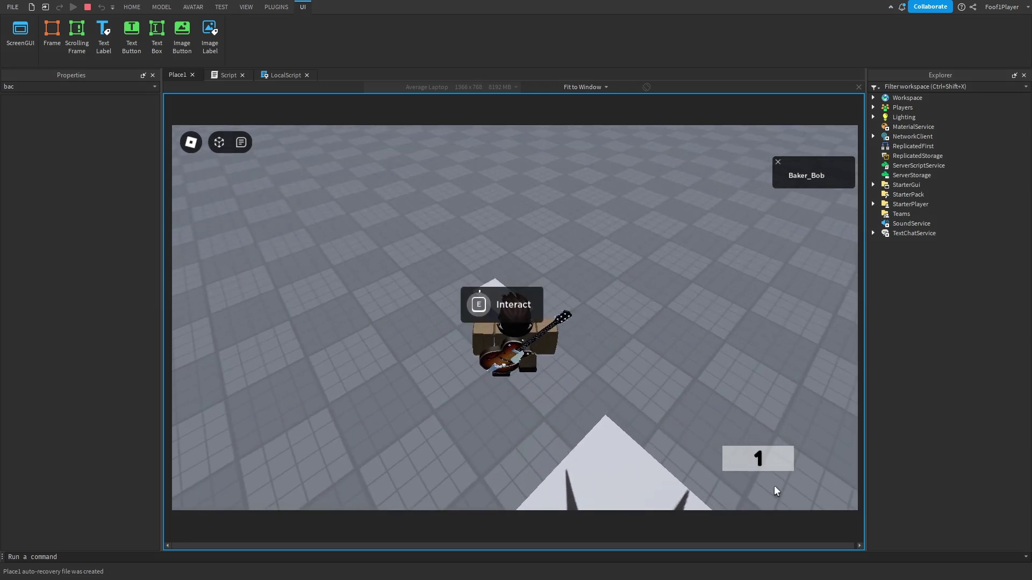
pyautogui.press('e')
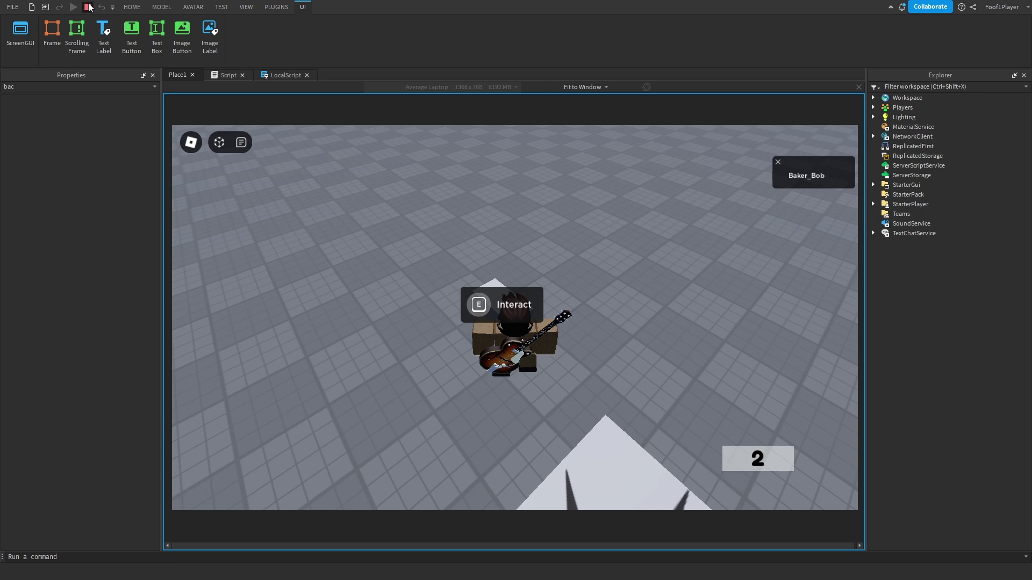
pyautogui.hotkey('shift', 'F5')
# Step: In the LocalScript, prefix the assigned value with the string "Collected eggs: " using the .. concatenation operator
pyautogui.click(286, 74)
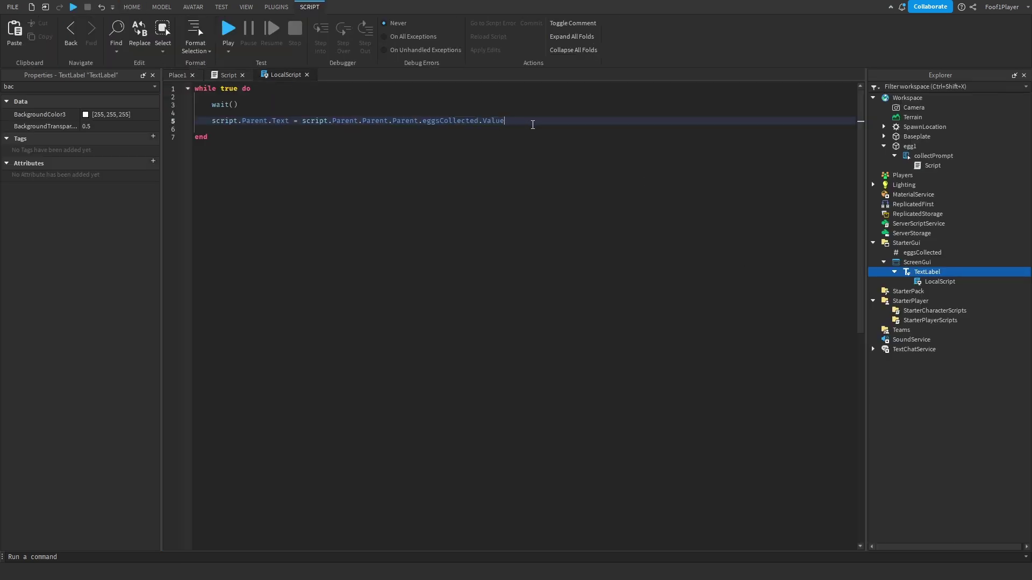
pyautogui.click(304, 123)
pyautogui.write('""')
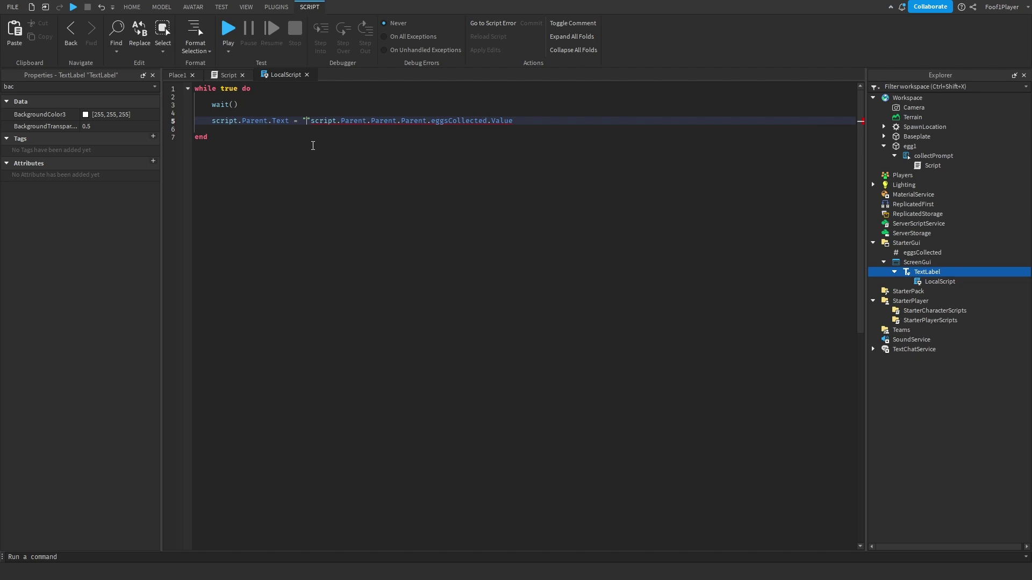
pyautogui.write('Collected e')
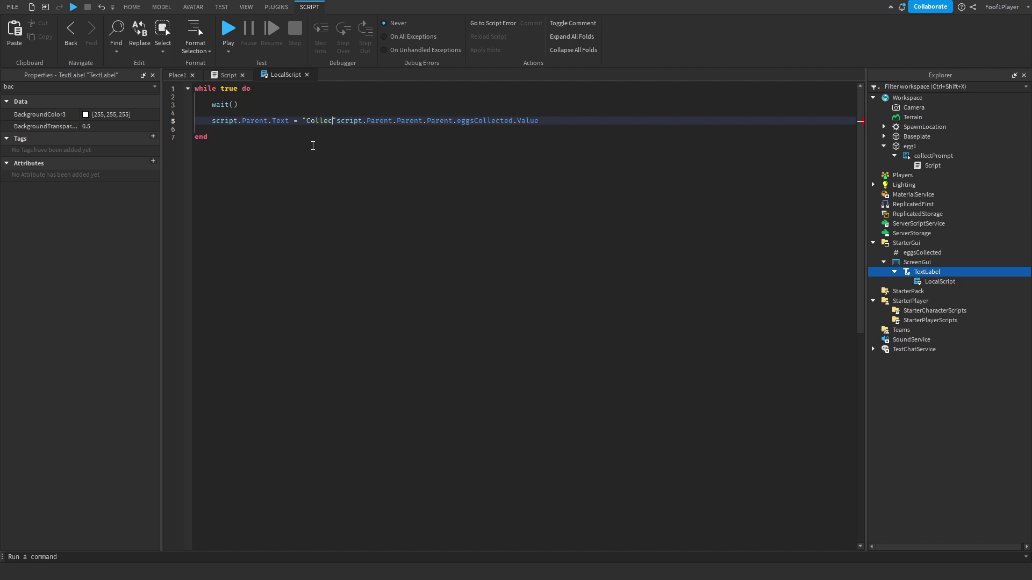
pyautogui.write('ggs')
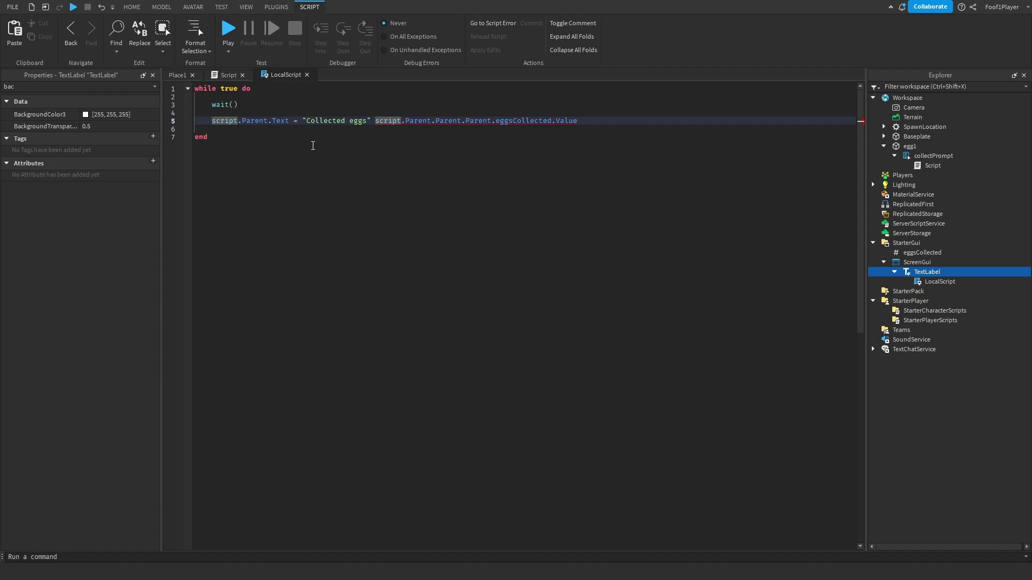
pyautogui.write(' ..')
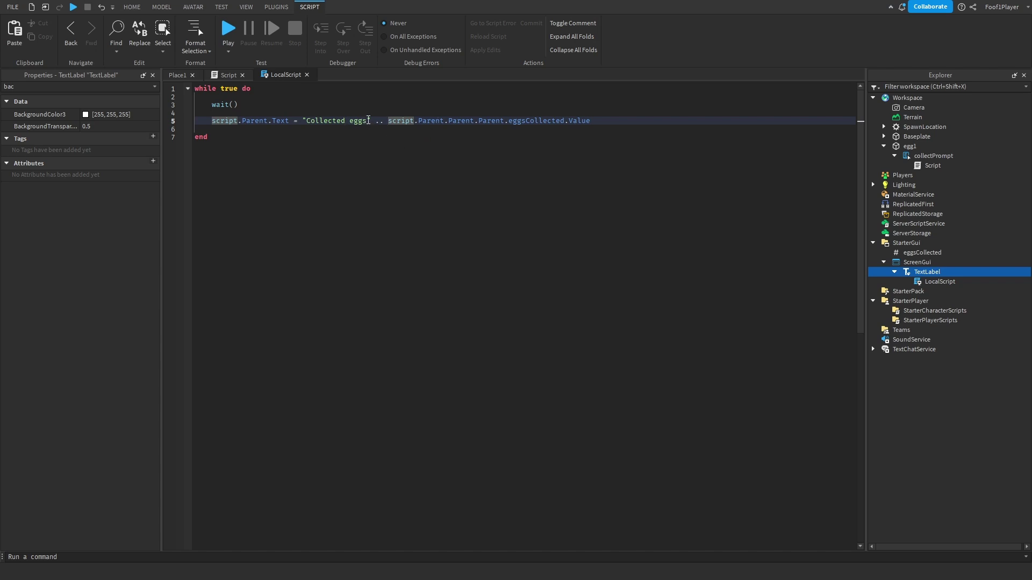
pyautogui.click(368, 121)
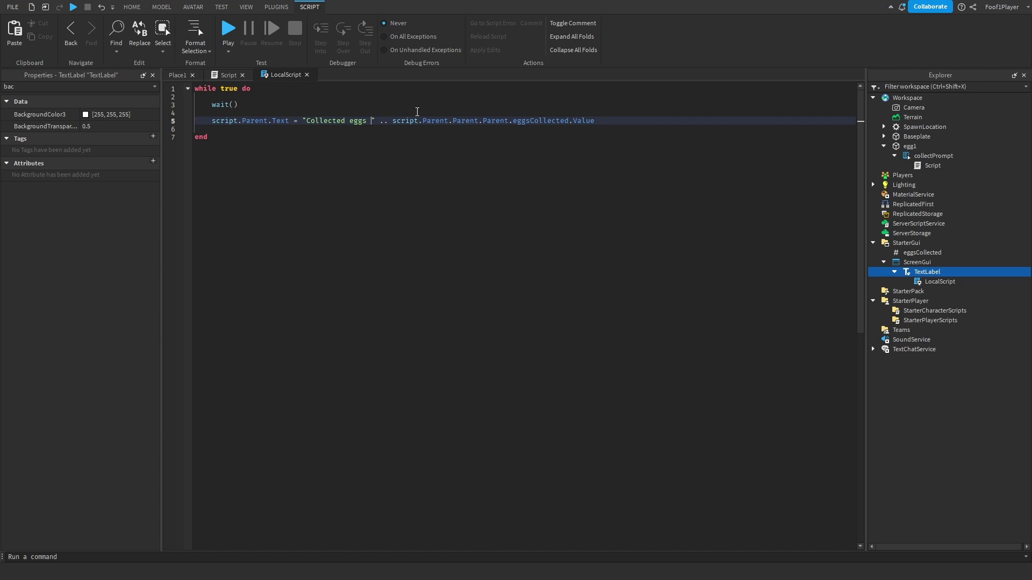
pyautogui.write(':')
# Step: Playtest the game again and trigger the egg's prompt to check the label's prefixed counter text
pyautogui.click(228, 30)
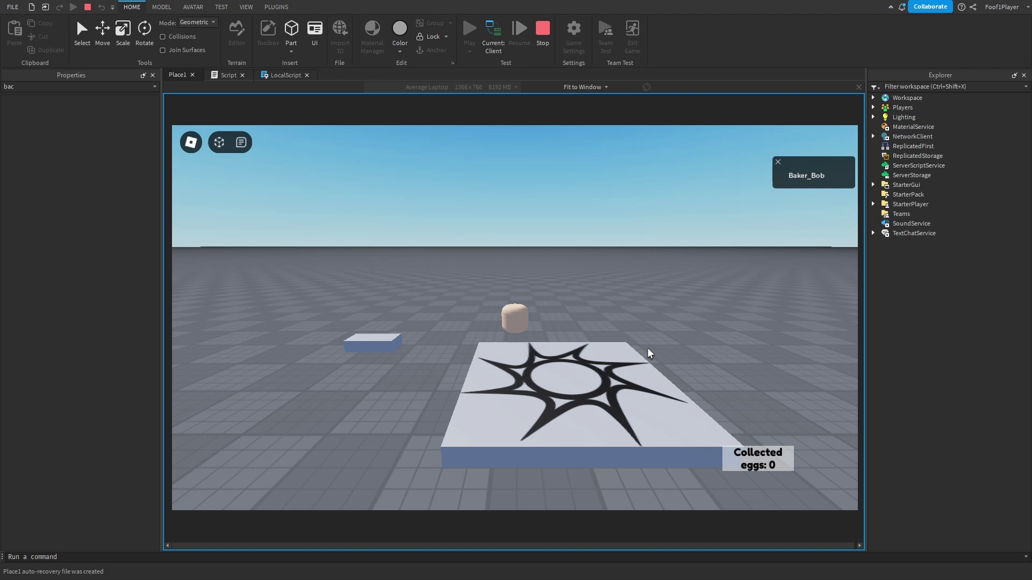
pyautogui.press('w')
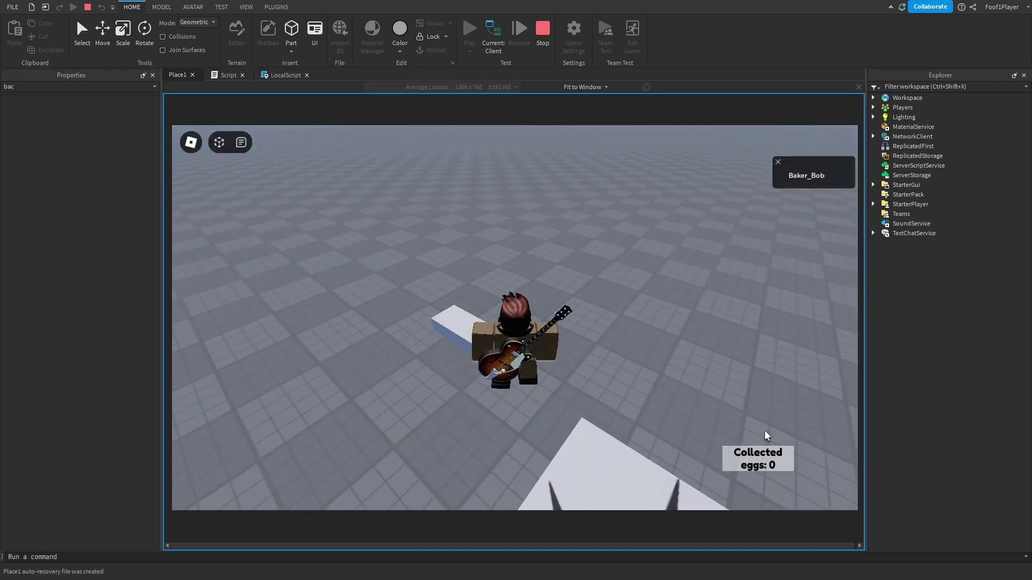
pyautogui.press('e')
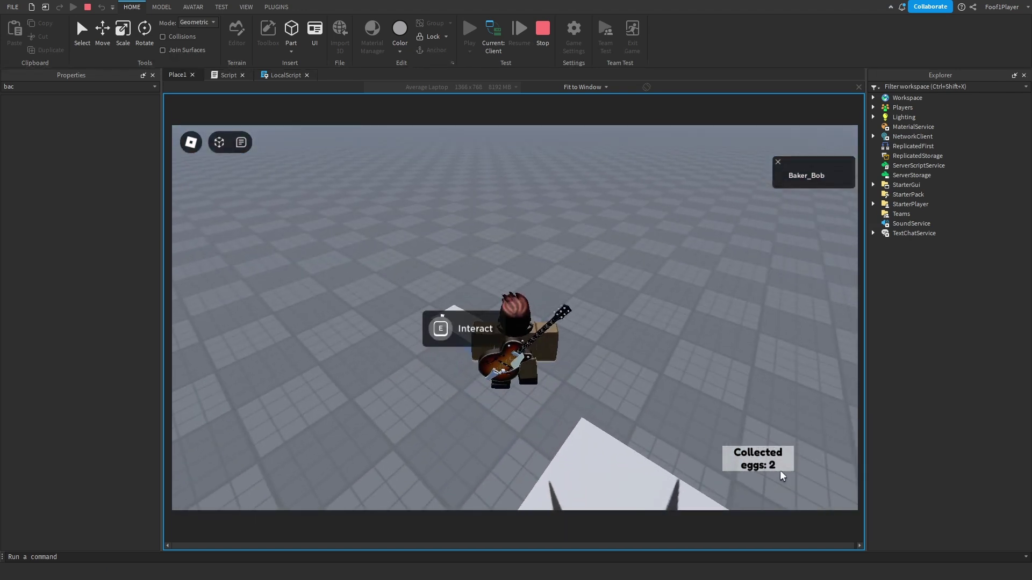
# Step: Trigger the egg's prompt once more in the running playtest and stop the test
pyautogui.press('e')
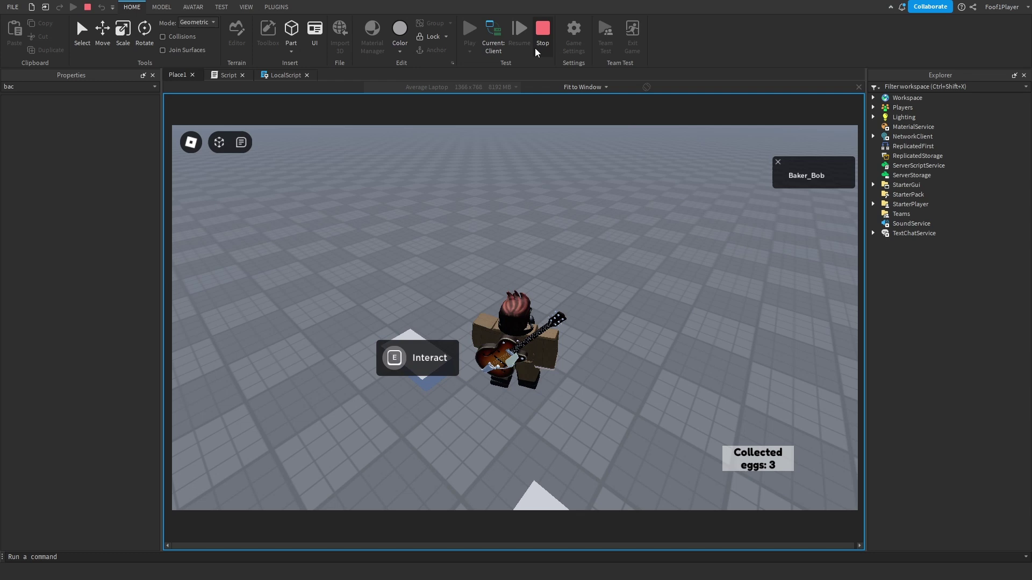
pyautogui.click(542, 35)
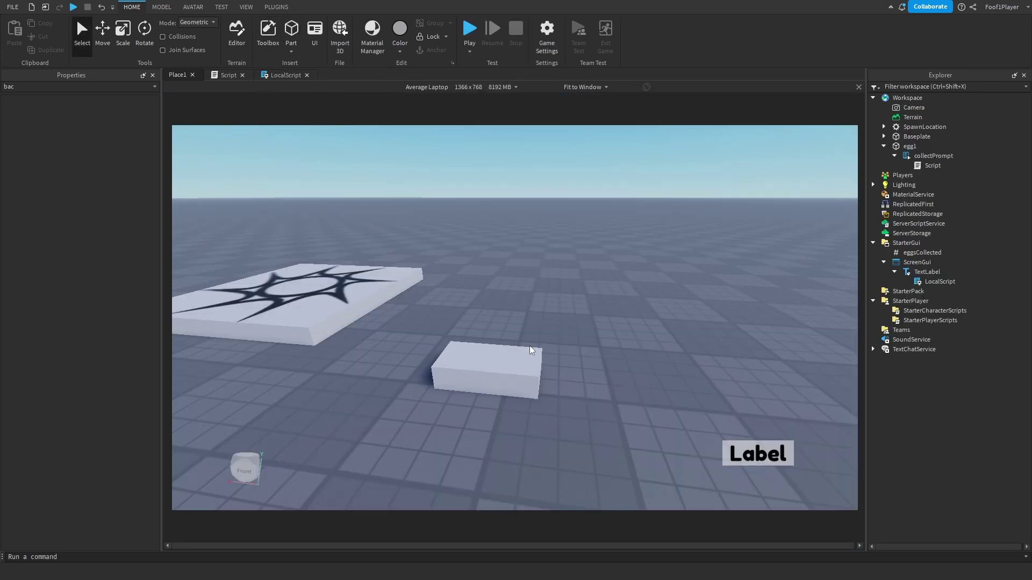
# Step: Search the Toolbox models for "egg" and insert the Egg mesh model beside the egg1 part
pyautogui.click(274, 43)
pyautogui.click(105, 112)
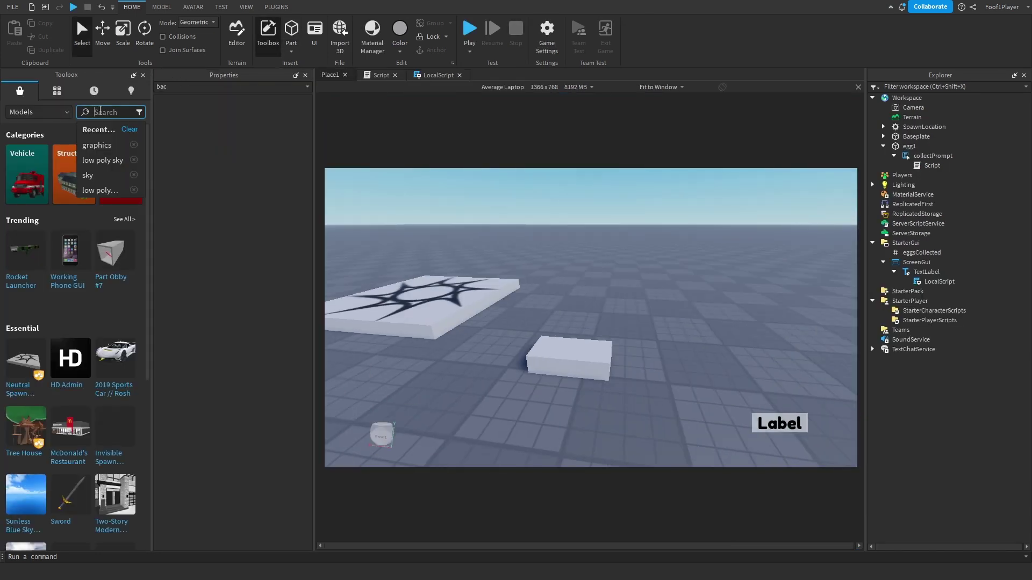
pyautogui.write('egg')
pyautogui.press('Return')
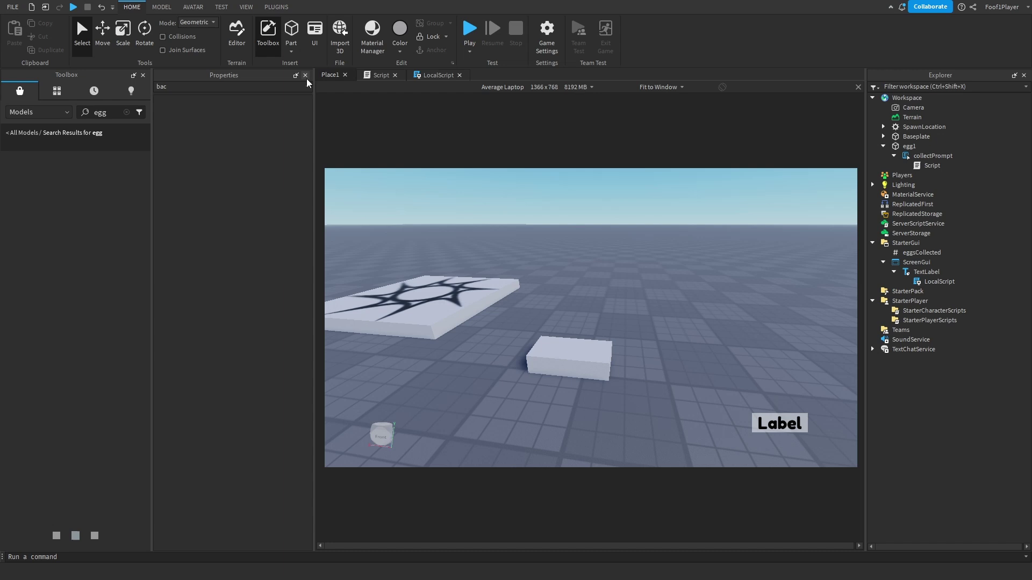
pyautogui.click(305, 75)
pyautogui.click(26, 178)
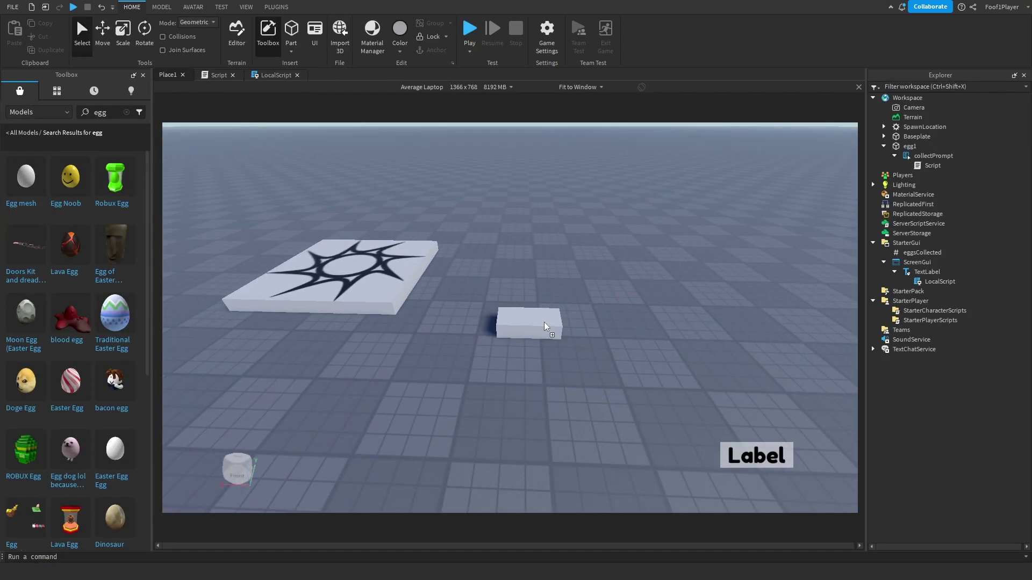
pyautogui.click(143, 76)
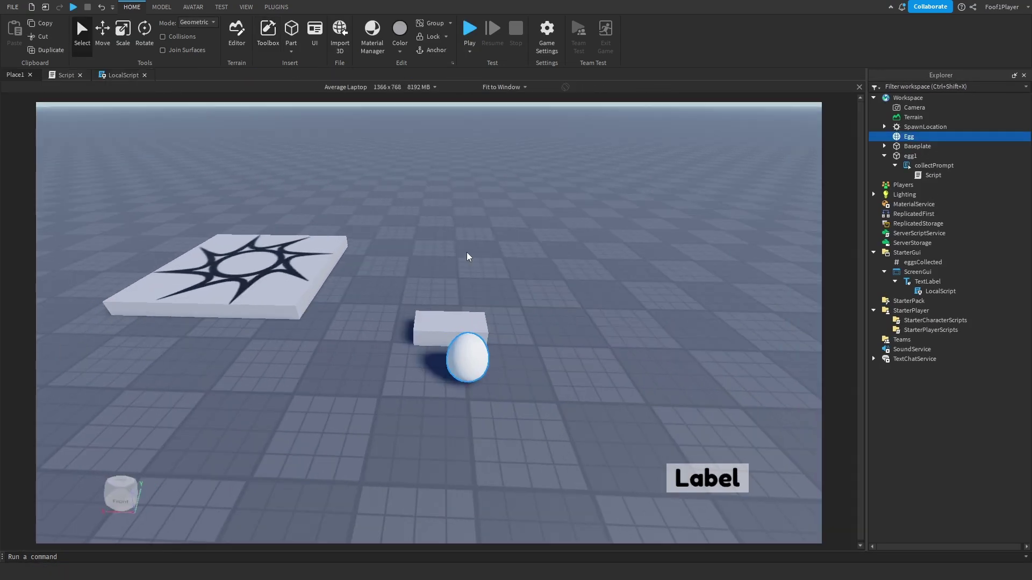
# Step: Move the egg1 part clear of the egg mesh, shrink it to a tiny block and place it on top of the egg
pyautogui.scroll(5, 450, 361)
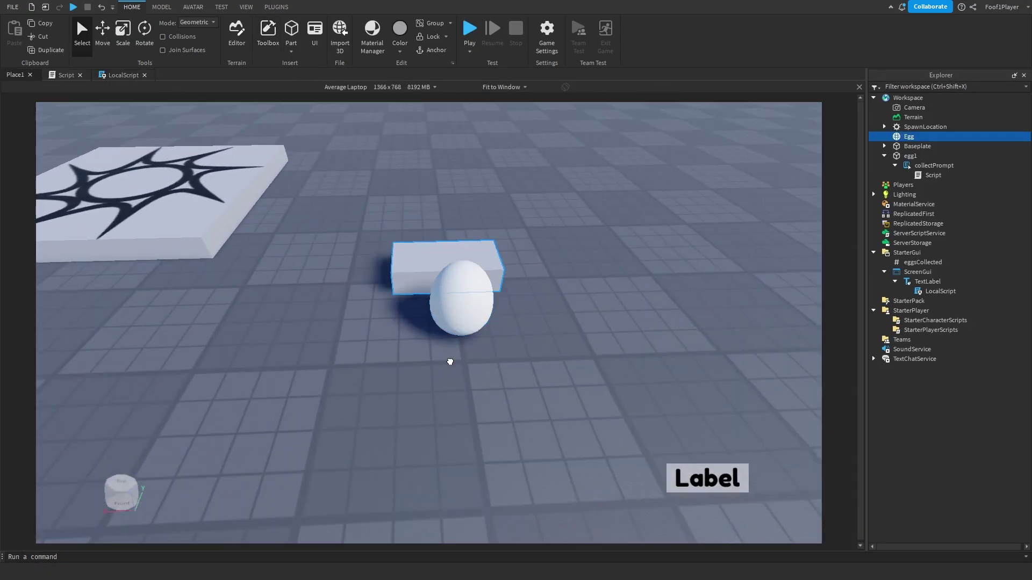
pyautogui.moveTo(416, 264); pyautogui.dragTo(543, 377)
pyautogui.hotkey('ctrl', '3')
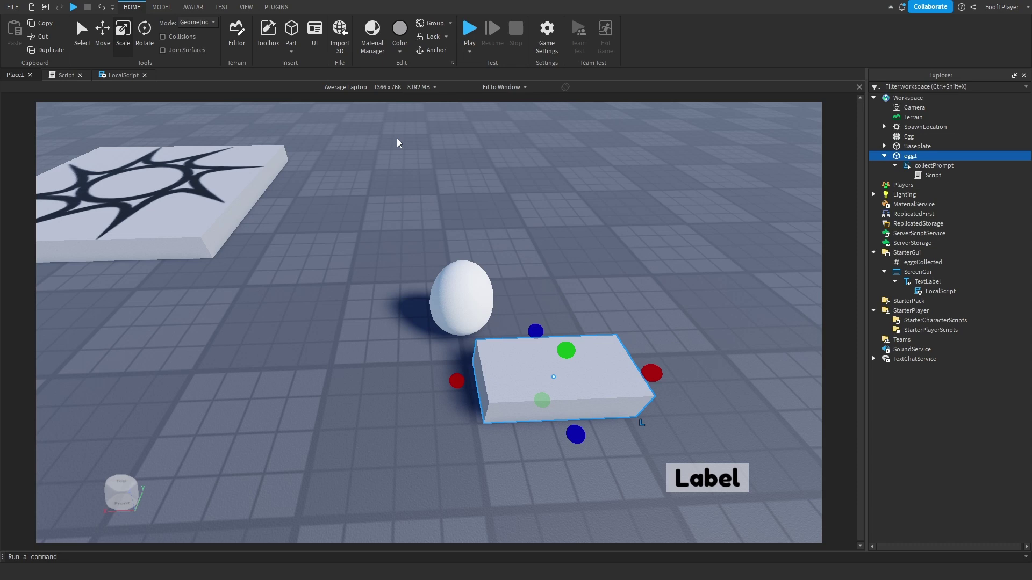
pyautogui.moveTo(652, 372); pyautogui.dragTo(519, 376)
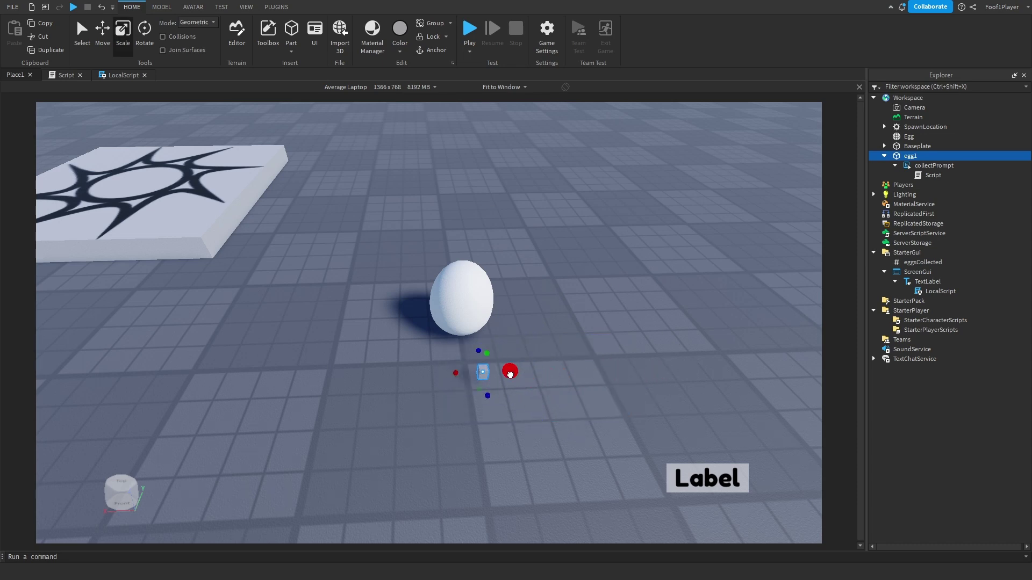
pyautogui.click(520, 396)
pyautogui.scroll(3, 521, 396)
pyautogui.moveTo(457, 395); pyautogui.dragTo(431, 359)
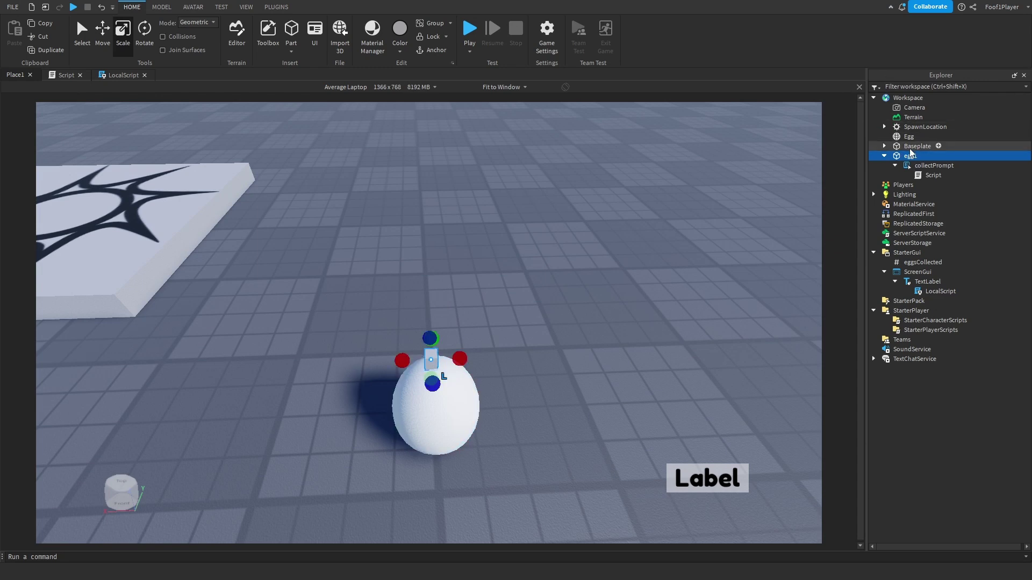
# Step: Group the egg mesh and the egg1 part into one model
pyautogui.keyDown('ctrl'); pyautogui.click(444, 439); pyautogui.keyUp('ctrl')
pyautogui.hotkey('ctrl', 'g')
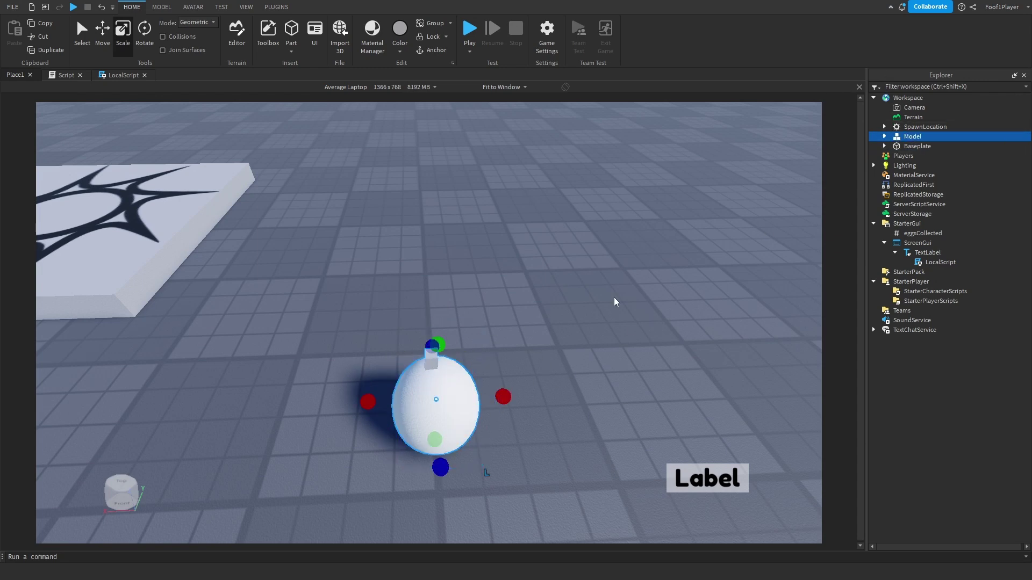
pyautogui.click(615, 299)
pyautogui.scroll(3, 615, 299)
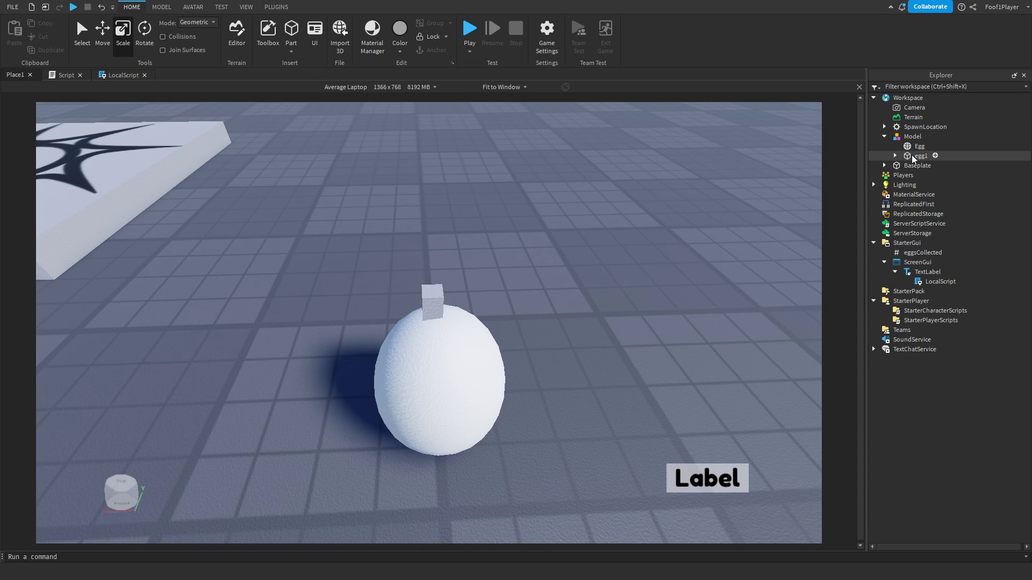
# Step: Move the egg1 part inside the model slightly upward so it sits above the egg mesh
pyautogui.click(944, 157)
pyautogui.click(109, 47)
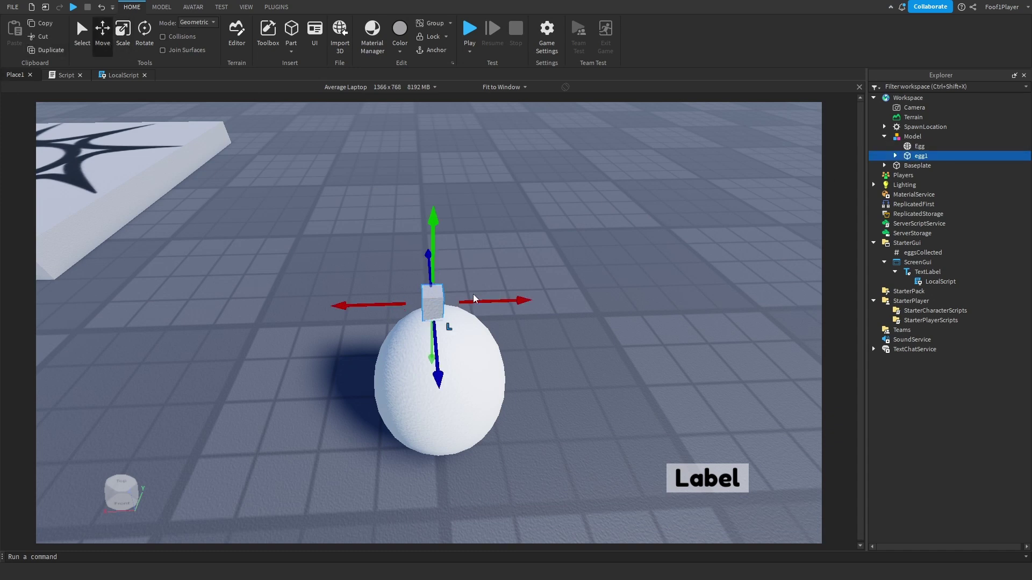
pyautogui.moveTo(445, 261); pyautogui.dragTo(445, 247)
# Step: Show the Properties and set the egg1 part's Transparency to 1
pyautogui.click(247, 7)
pyautogui.click(52, 47)
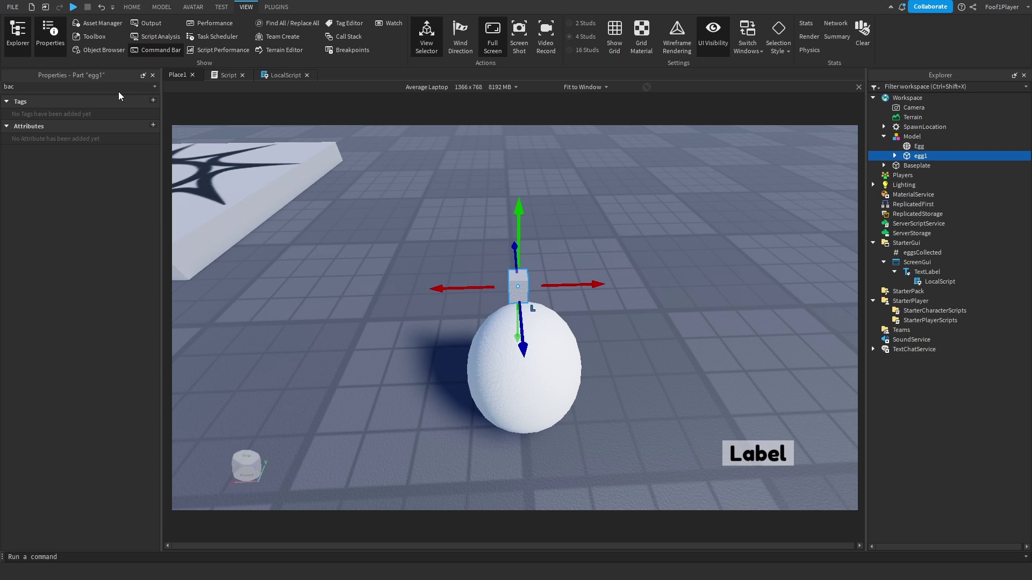
pyautogui.click(118, 87)
pyautogui.write('tra')
pyautogui.click(97, 114)
pyautogui.write('1')
# Step: Filter the egg1 part's properties by "ca" and turn off its CanCollide
pyautogui.click(110, 88)
pyautogui.write('c')
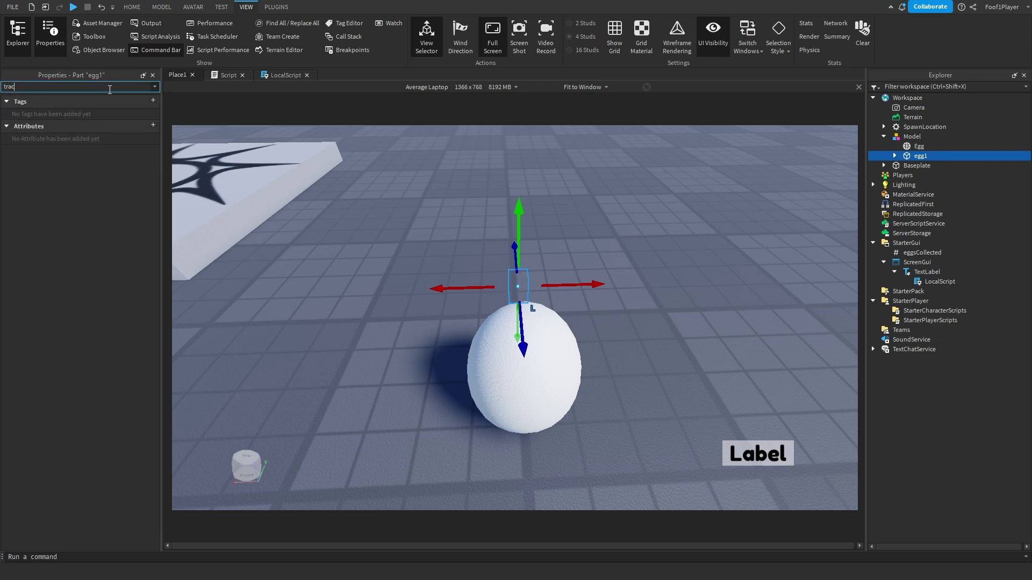
pyautogui.write('a')
pyautogui.hotkey('ctrl', 'a')
pyautogui.write('ca')
pyautogui.click(97, 143)
pyautogui.click(252, 172)
# Step: Anchor the grouped egg model and deselect it
pyautogui.scroll(-5, 468, 270)
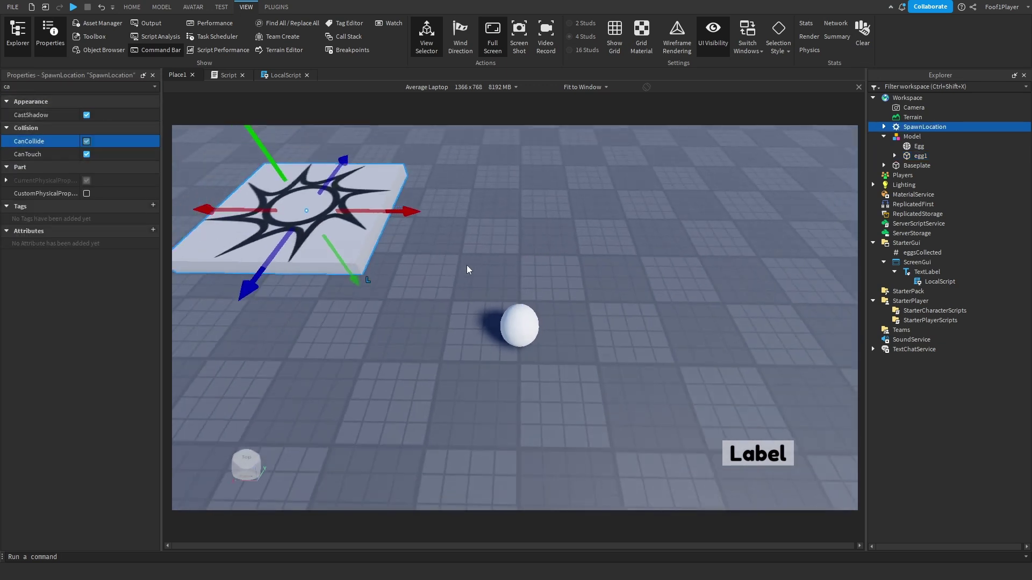
pyautogui.click(519, 324)
pyautogui.click(162, 6)
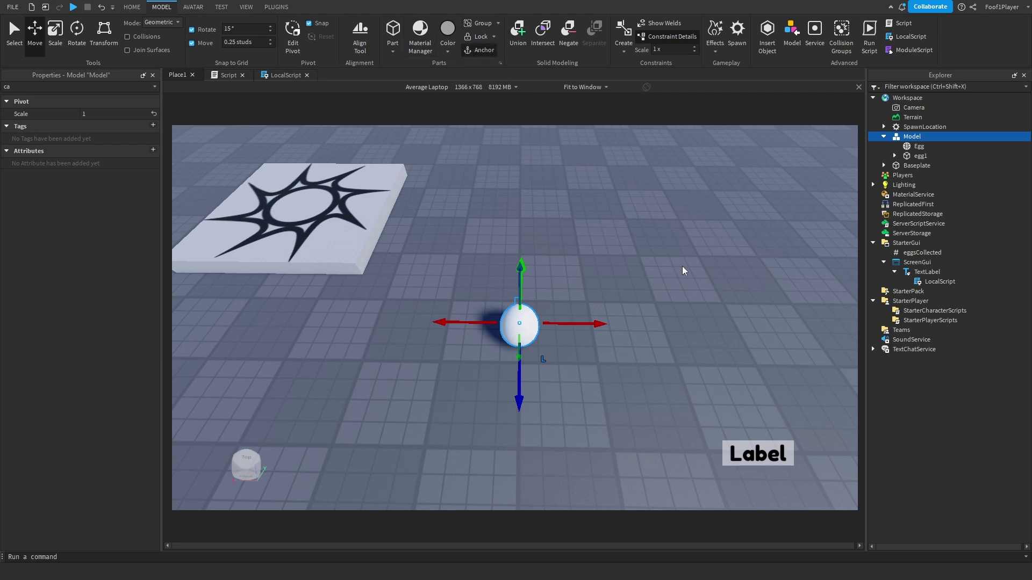
pyautogui.click(688, 272)
pyautogui.scroll(5, 699, 276)
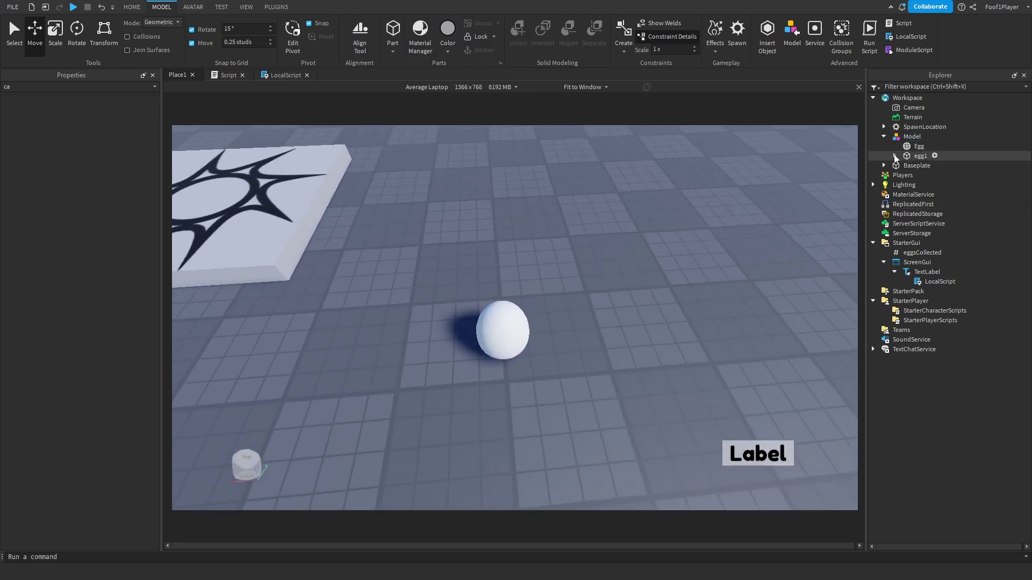
# Step: In the Script under collectPrompt, add the line script.Parent.Enabled = false below the counter increment
pyautogui.click(895, 156)
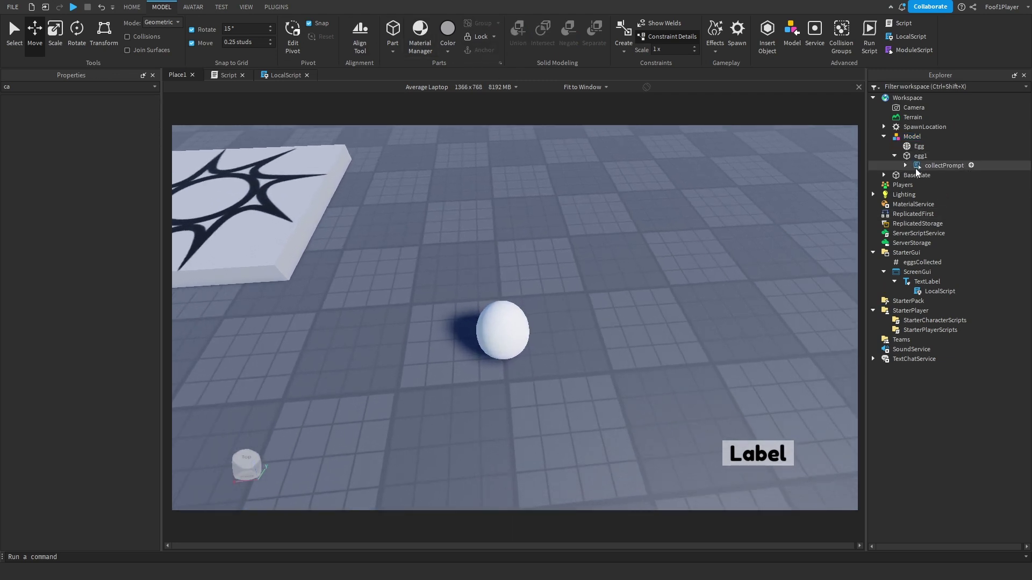
pyautogui.click(906, 166)
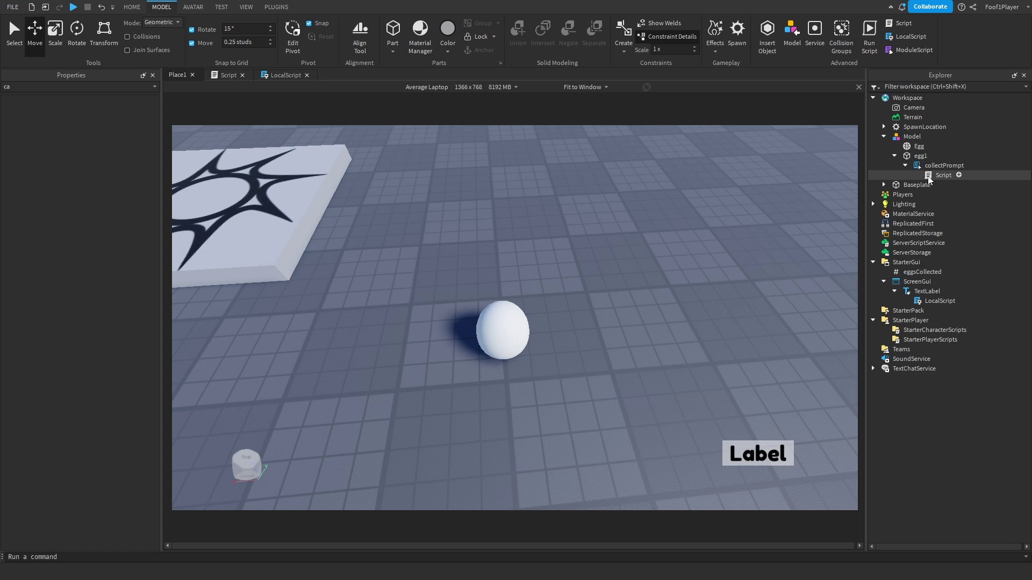
pyautogui.doubleClick(928, 175)
pyautogui.click(557, 110)
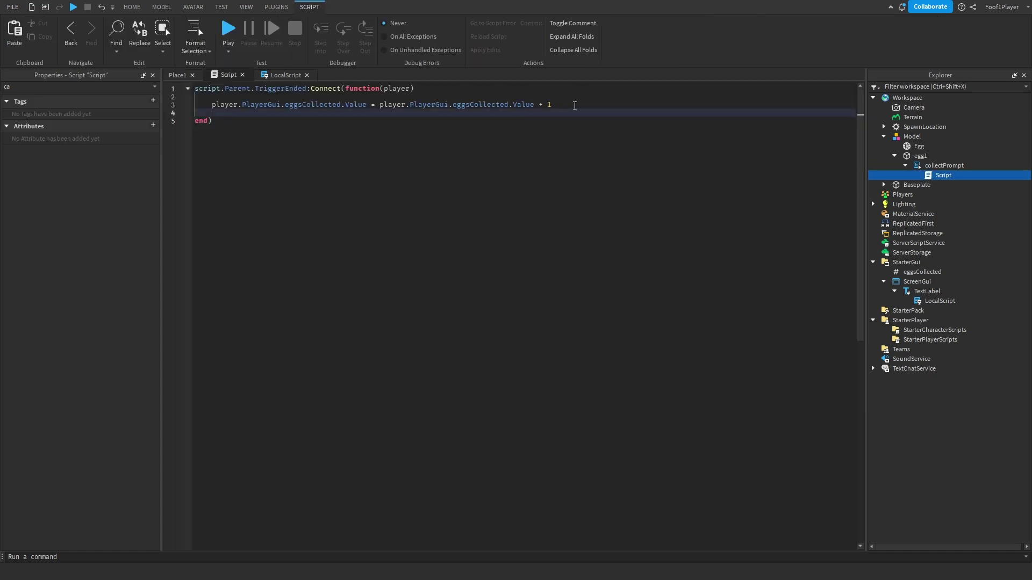
pyautogui.press('Return')
pyautogui.press('Return')
pyautogui.press('Up')
pyautogui.write('script.Parent.')
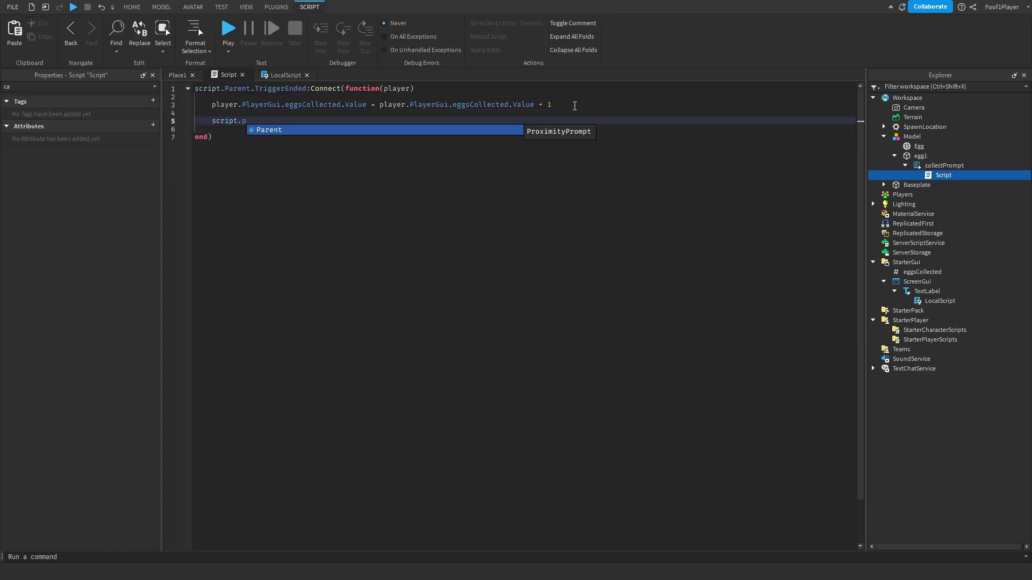
pyautogui.write('en')
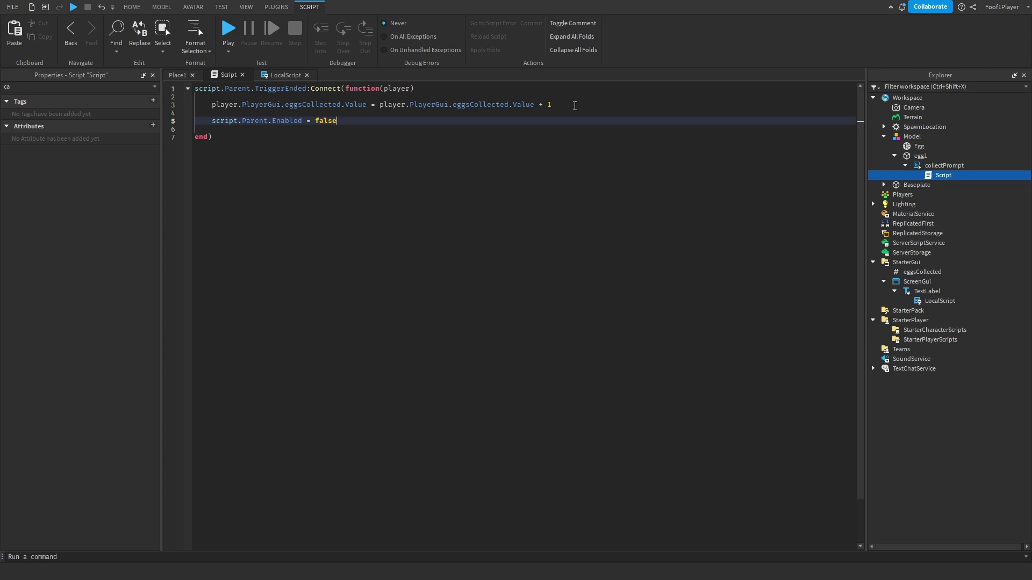
# Step: Add the line script.Parent.Parent.Parent:Destroy() below the Enabled line to remove the whole egg model
pyautogui.press('Return')
pyautogui.press('Return')
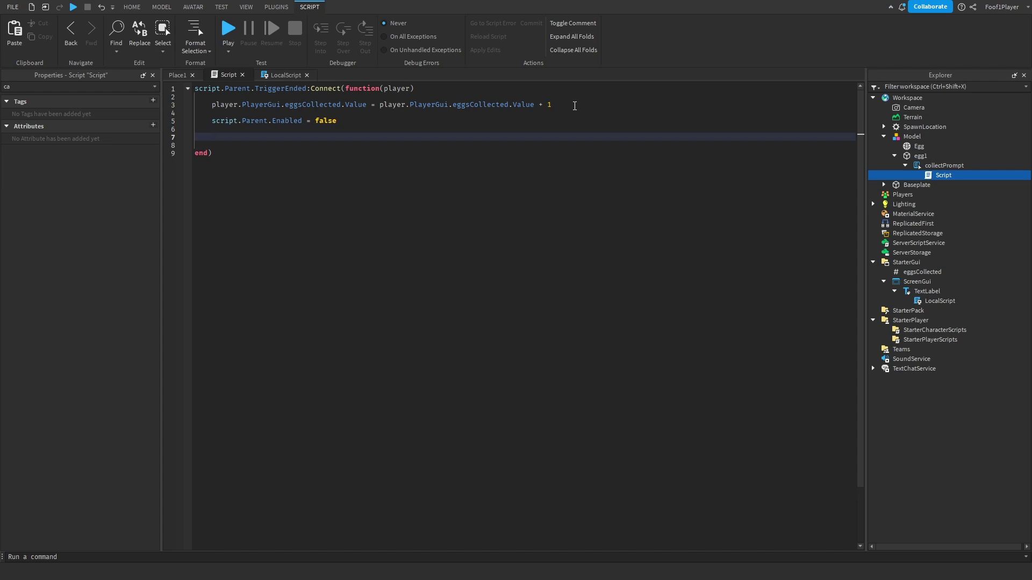
pyautogui.write('script.Parent.Parent.p')
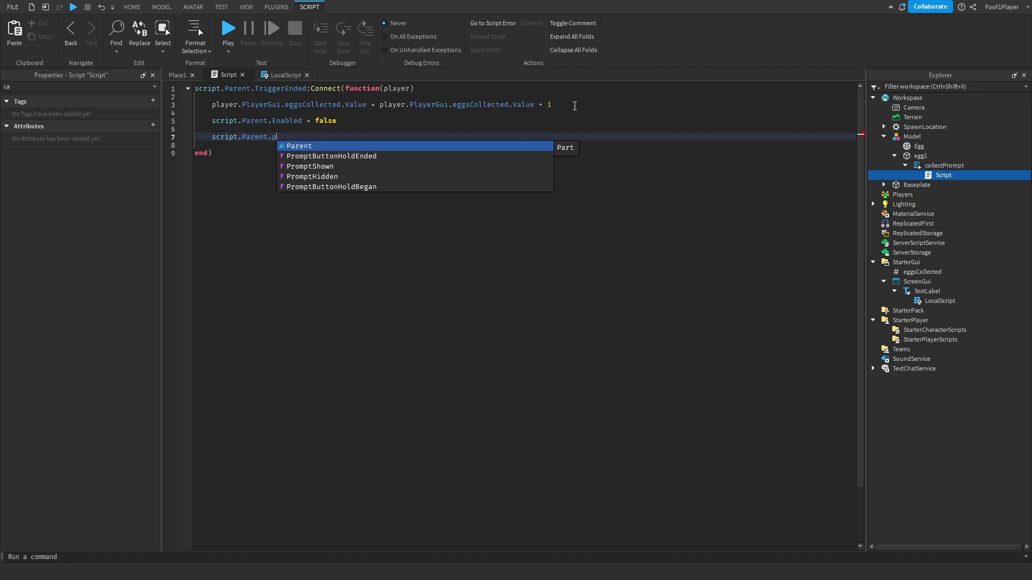
pyautogui.write('arent:Destroy()')
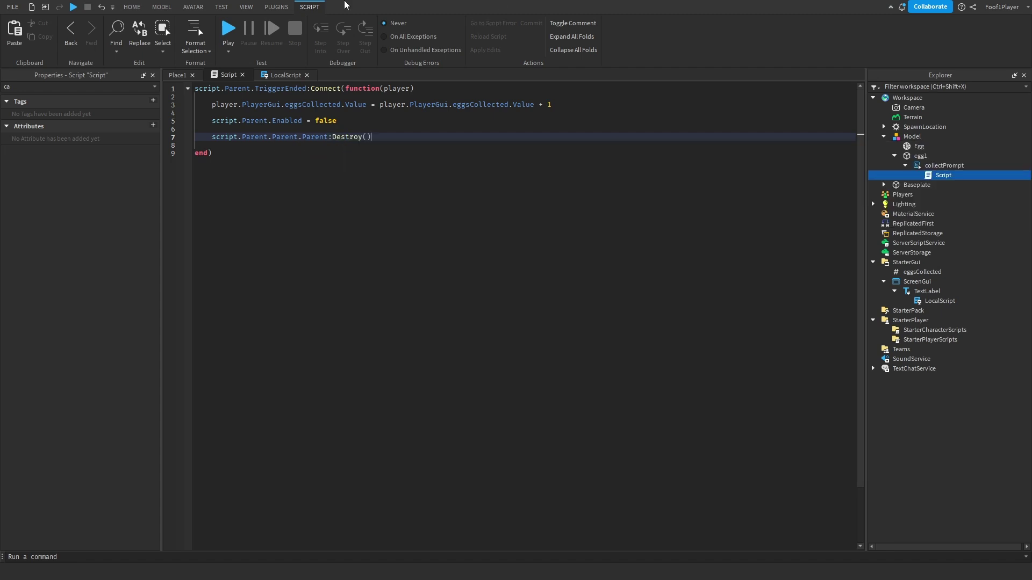
pyautogui.click(653, 232)
# Step: Playtest the game, walk to the egg, collect it with its prompt to check the counter and its removal, and stop the test
pyautogui.click(229, 31)
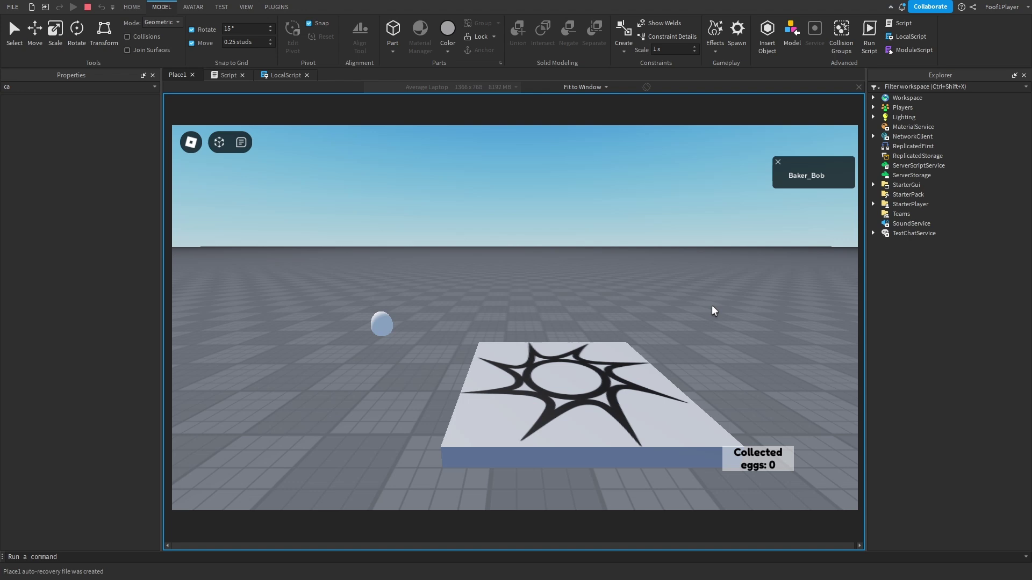
pyautogui.press('a')
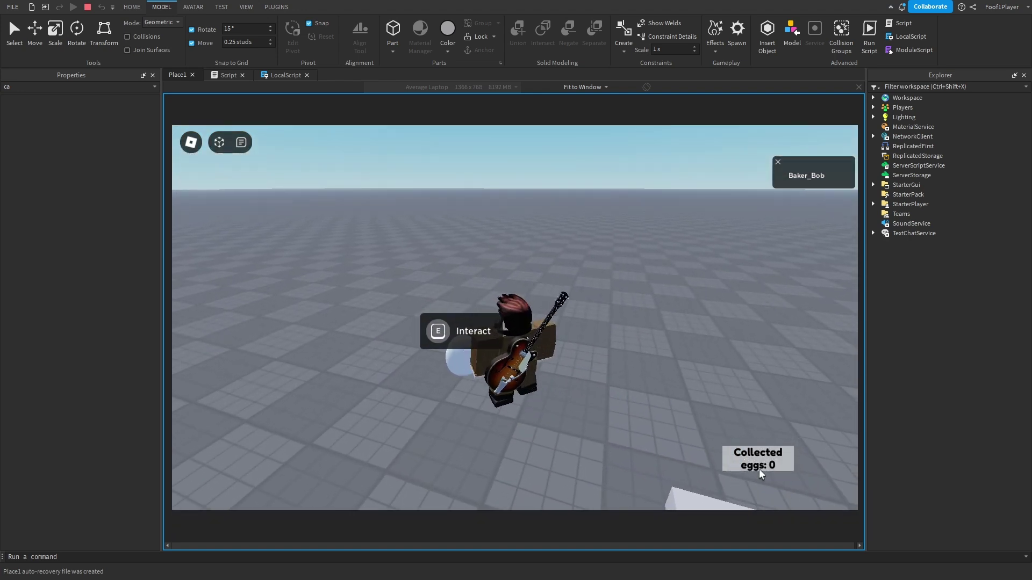
pyautogui.press('e')
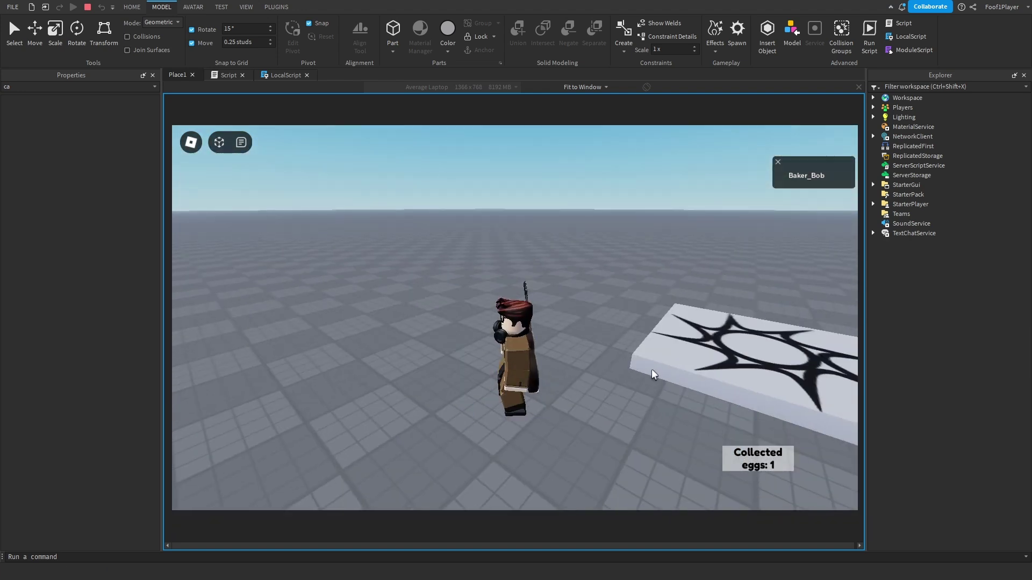
pyautogui.press('s')
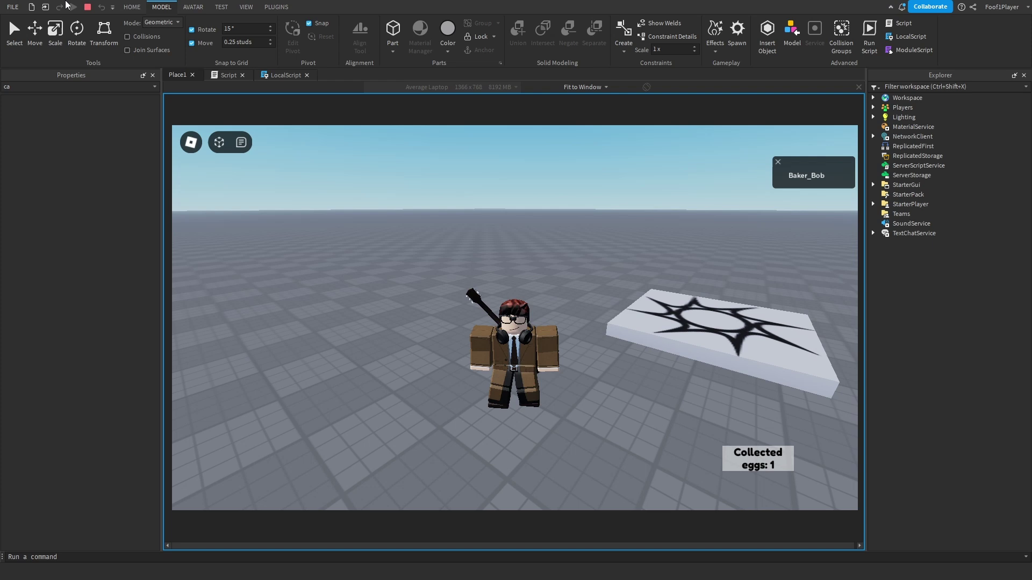
pyautogui.hotkey('shift', 'F5')
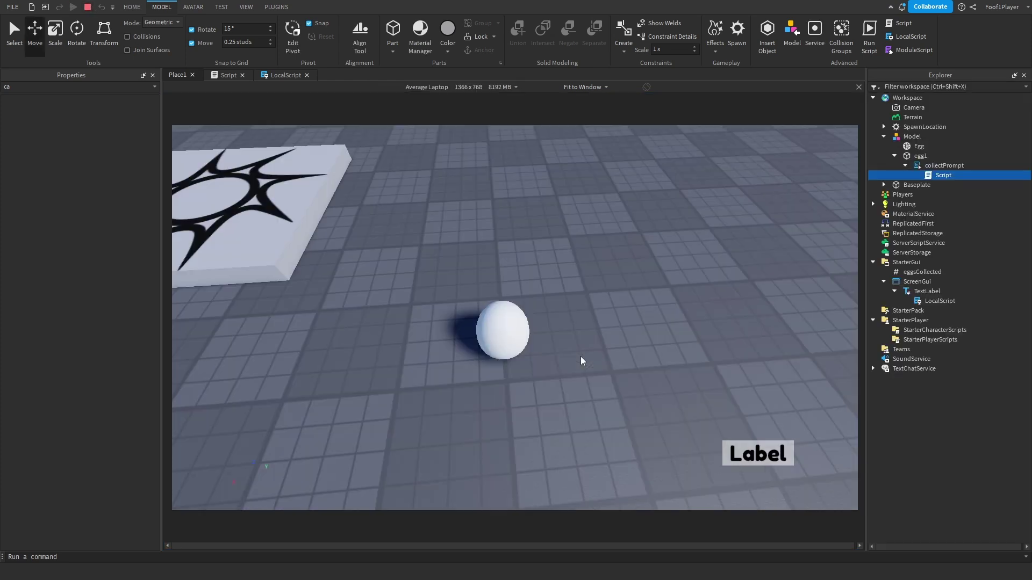